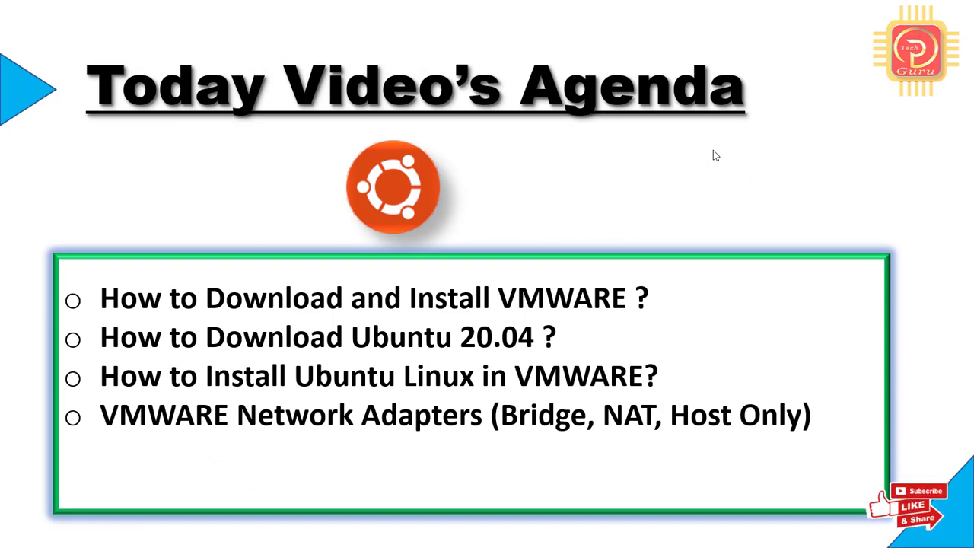
Leave the 'Today Video's Agenda' slide show and bring up the window switcher.
{"action": "key", "text": "alt+Tab"}
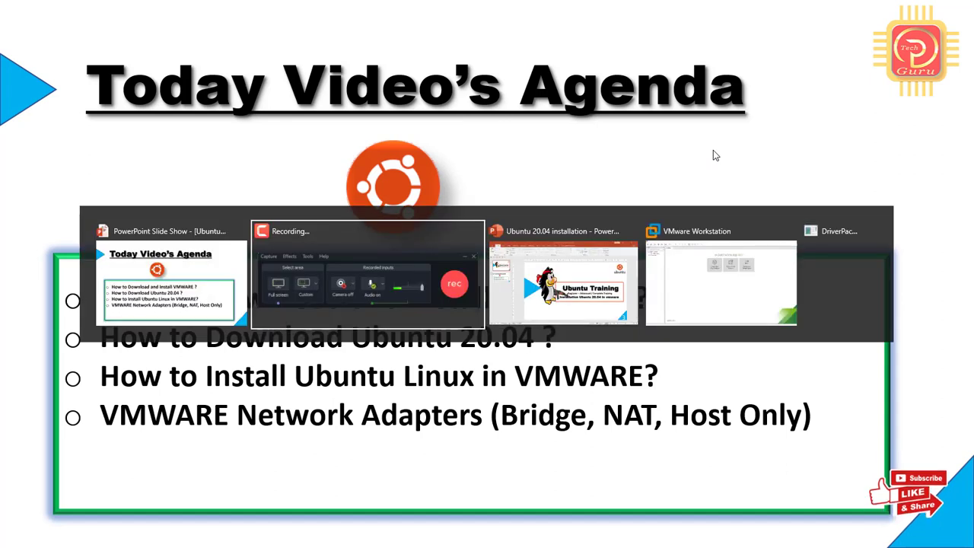
Switch to VMware Workstation to show its Home tab.
{"action": "key", "text": "alt+Tab"}
{"action": "key", "text": "alt+Tab"}
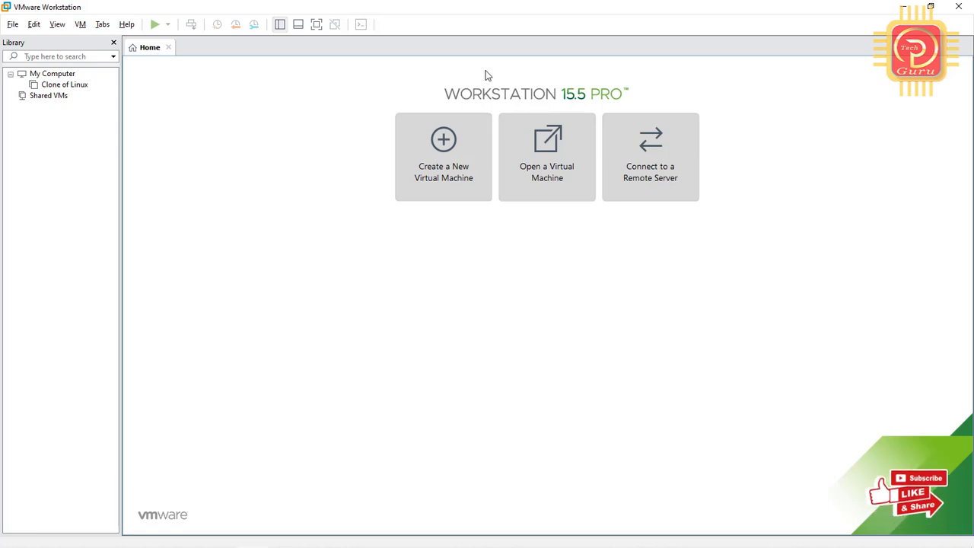
Launch the New Virtual Machine Wizard and continue with the Typical (recommended) configuration.
{"action": "left_click", "coordinate": [432, 155]}
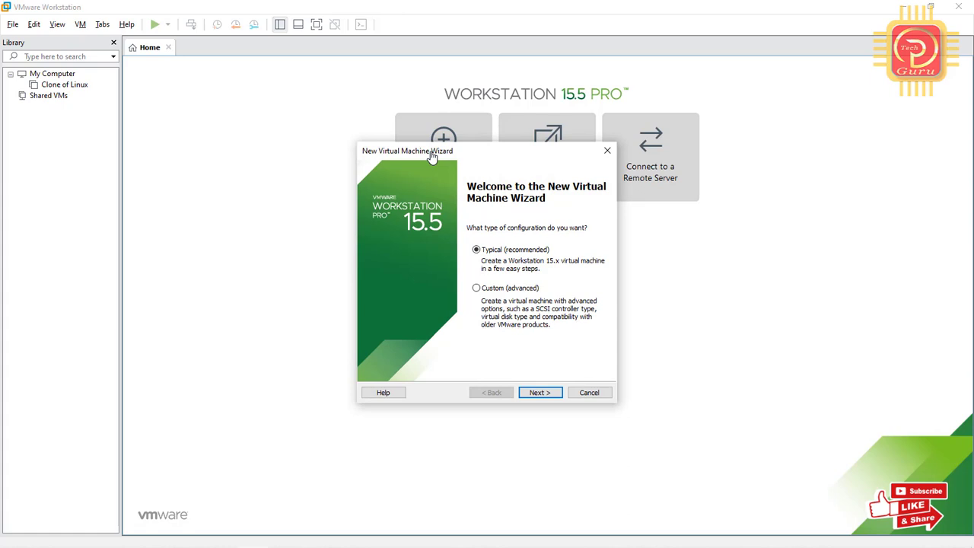
{"action": "left_click_drag", "start_coordinate": [493, 160], "coordinate": [335, 84]}
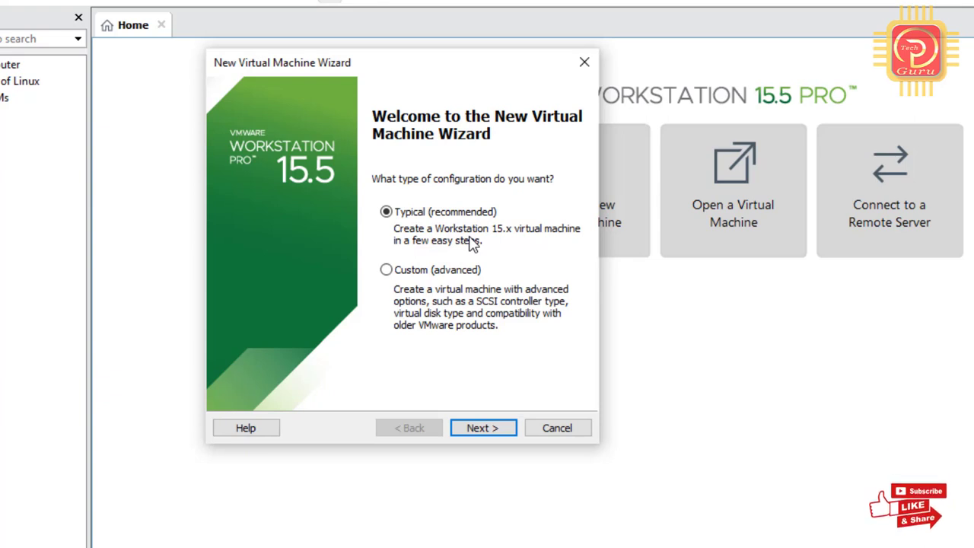
{"action": "left_click", "coordinate": [487, 429]}
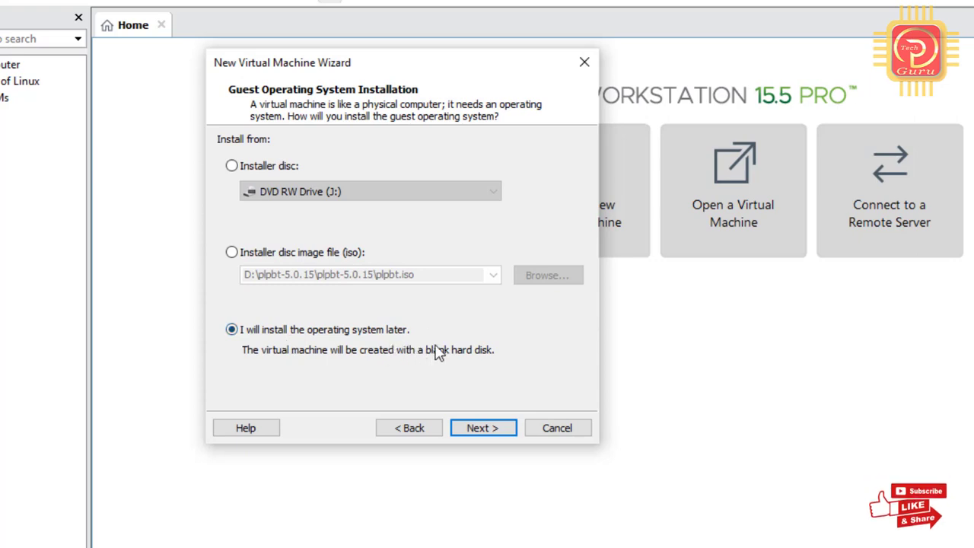
Choose installer disc image file (iso) and browse to Local Disk (E:).
{"action": "left_click", "coordinate": [232, 253]}
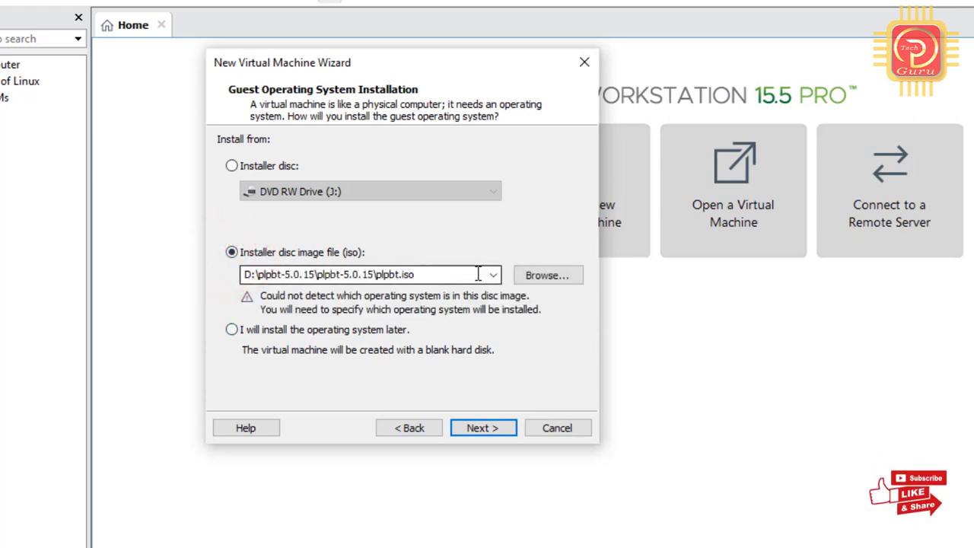
{"action": "left_click", "coordinate": [545, 277]}
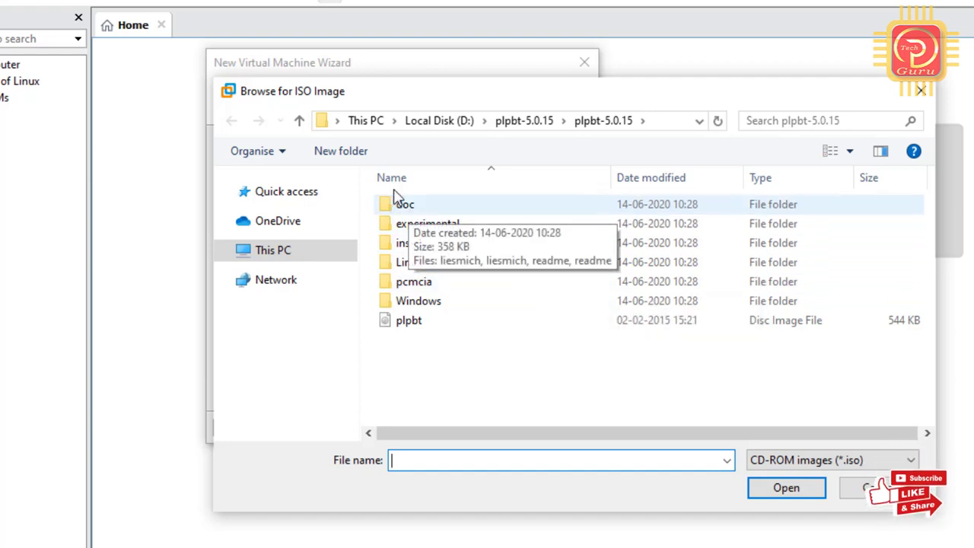
{"action": "left_click", "coordinate": [295, 256]}
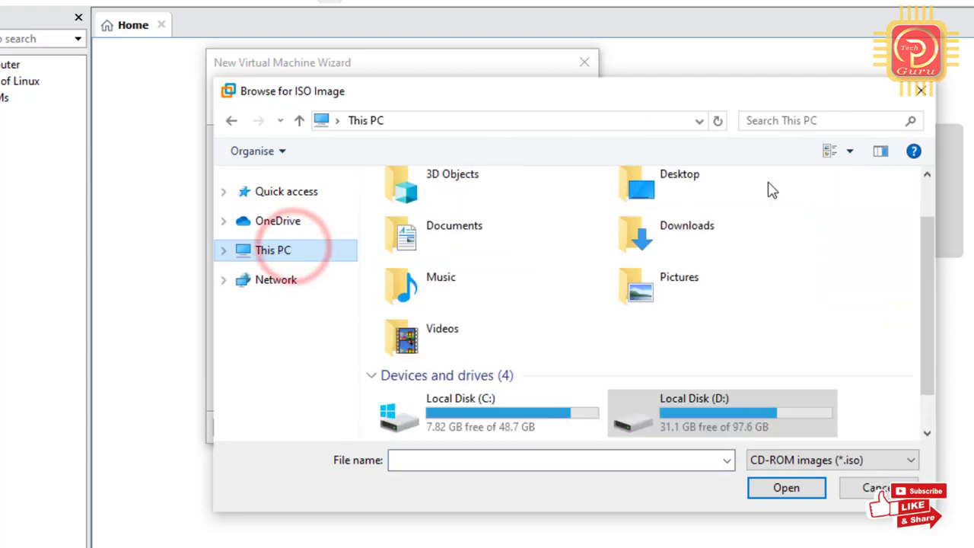
{"action": "left_click", "coordinate": [925, 249]}
{"action": "left_click_drag", "start_coordinate": [927, 255], "coordinate": [931, 371]}
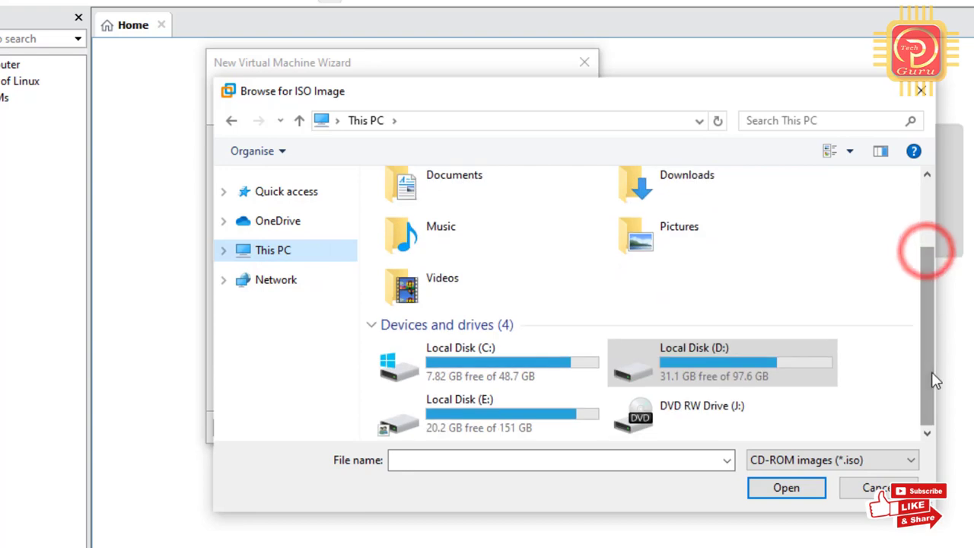
{"action": "double_click", "coordinate": [571, 404]}
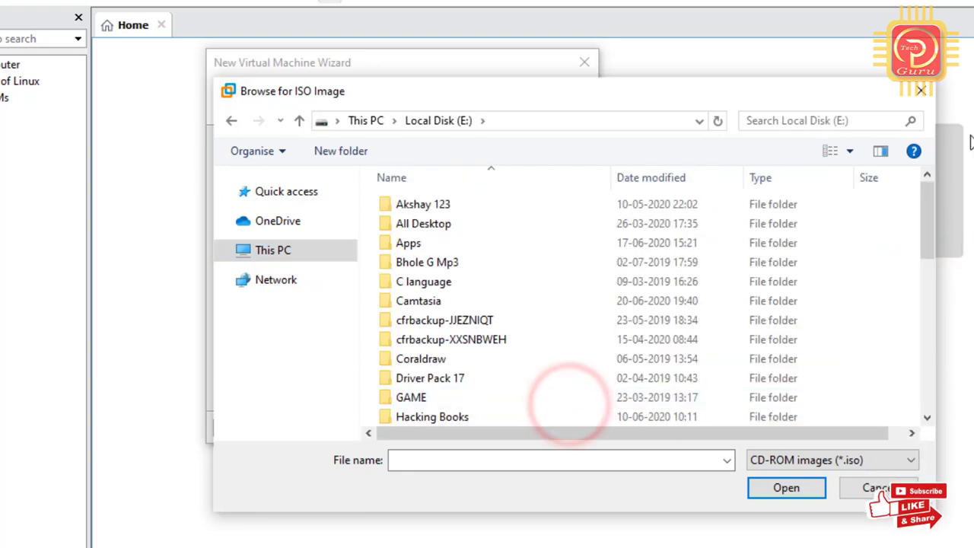
{"action": "left_click_drag", "start_coordinate": [930, 199], "coordinate": [959, 376]}
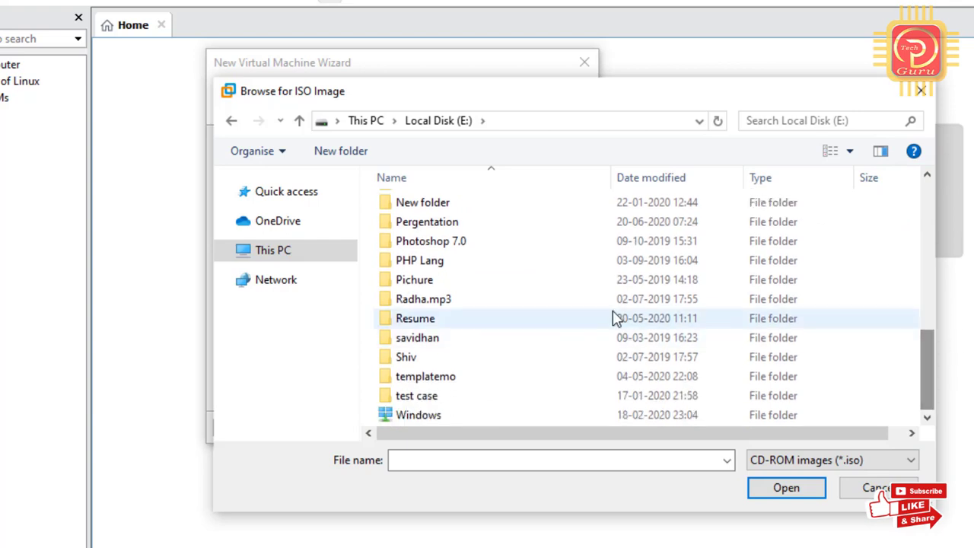
{"action": "scroll", "coordinate": [924, 366], "scroll_direction": "up", "scroll_amount": 5}
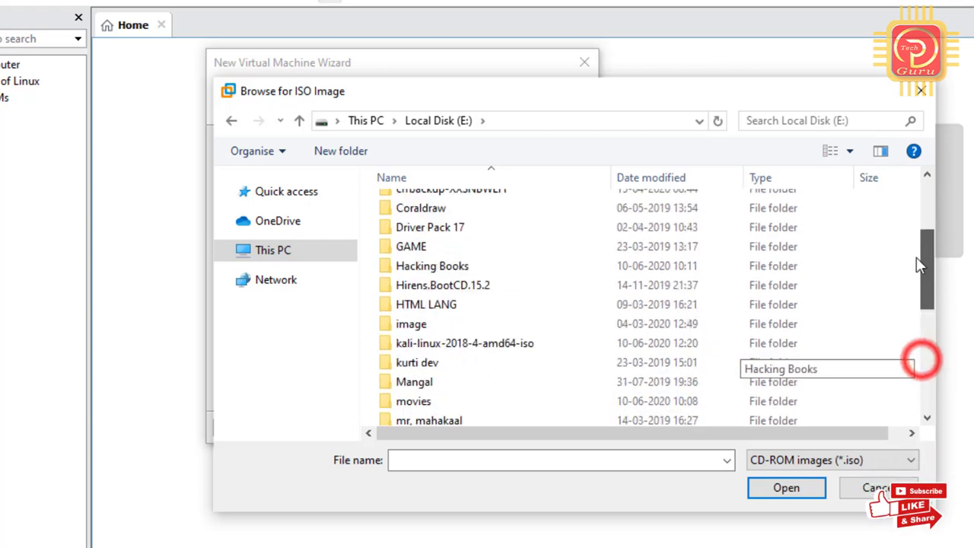
Select ubuntu-20.04-desktop-amd64 from kali-linux-2018-4-amd64-iso\ubuntu&parrot as the installer image.
{"action": "left_click", "coordinate": [470, 345]}
{"action": "double_click", "coordinate": [470, 345]}
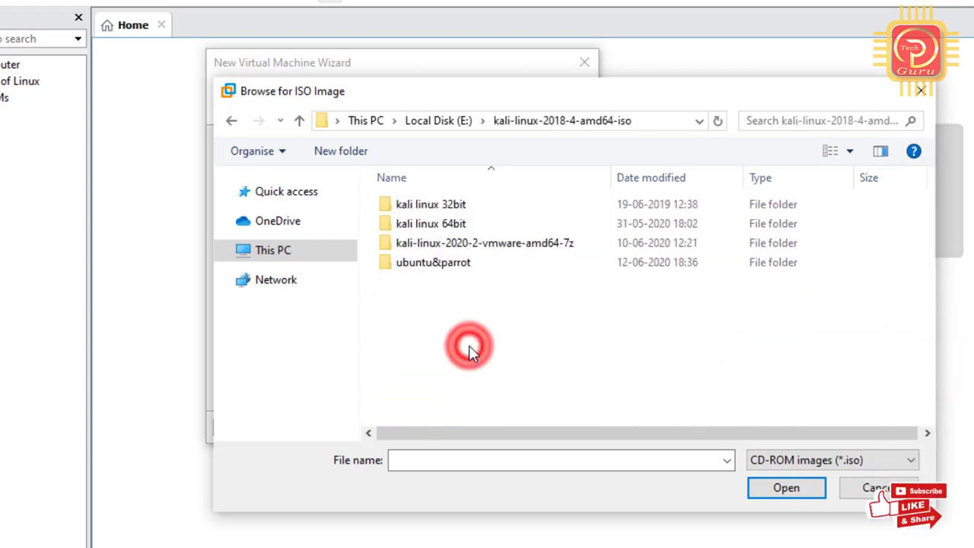
{"action": "double_click", "coordinate": [515, 243]}
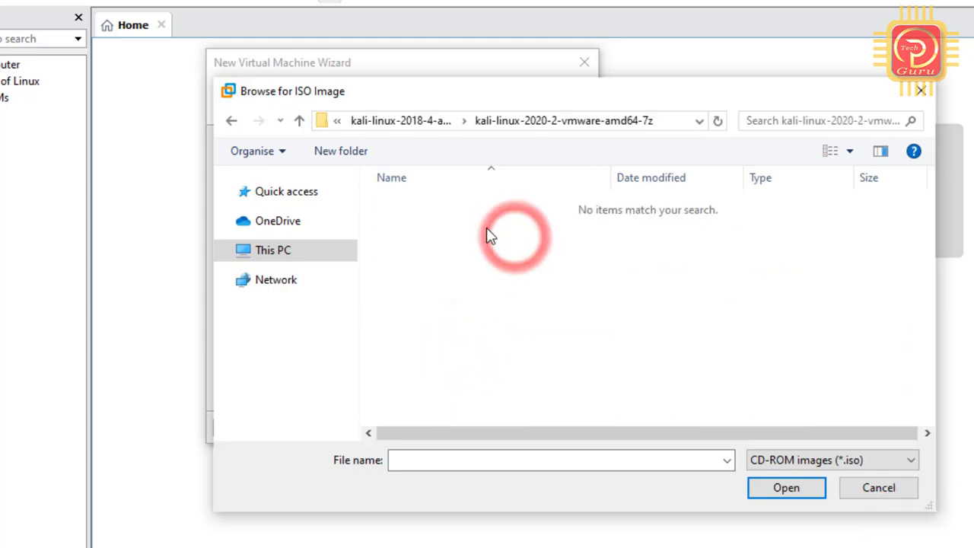
{"action": "left_click", "coordinate": [231, 120]}
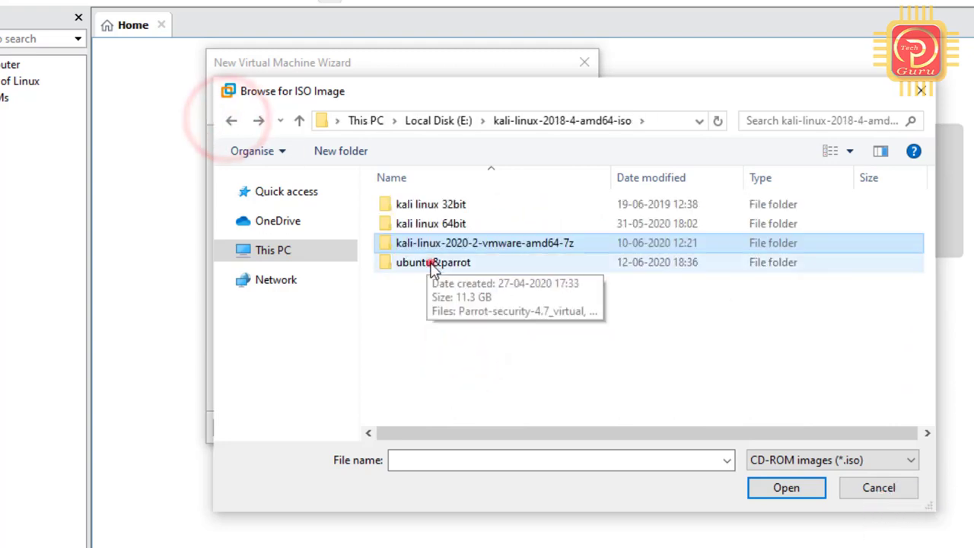
{"action": "double_click", "coordinate": [431, 262]}
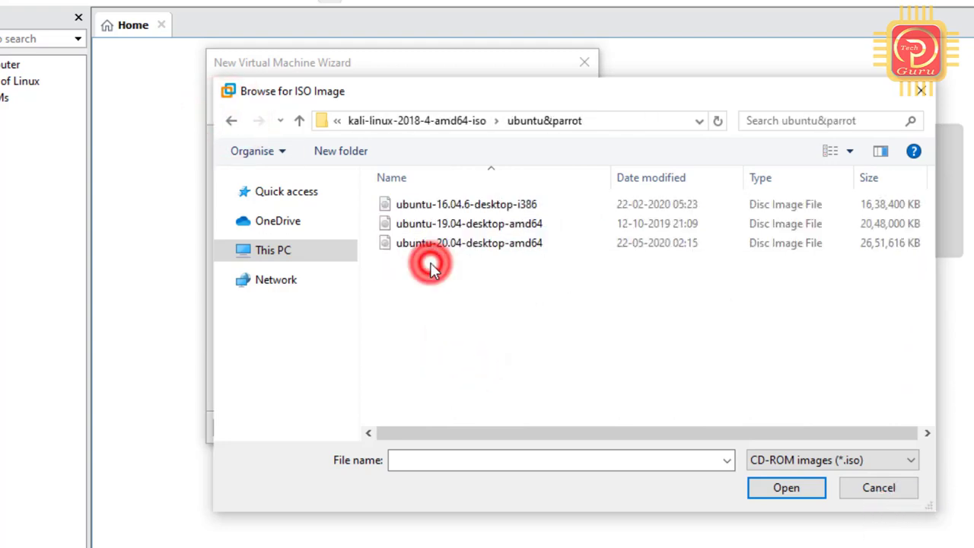
{"action": "left_click", "coordinate": [494, 251]}
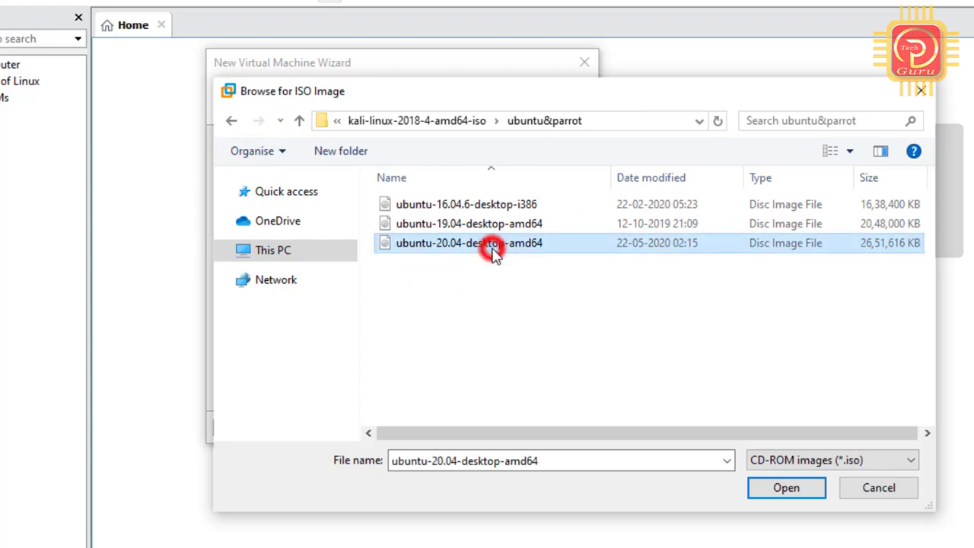
{"action": "left_click", "coordinate": [789, 489]}
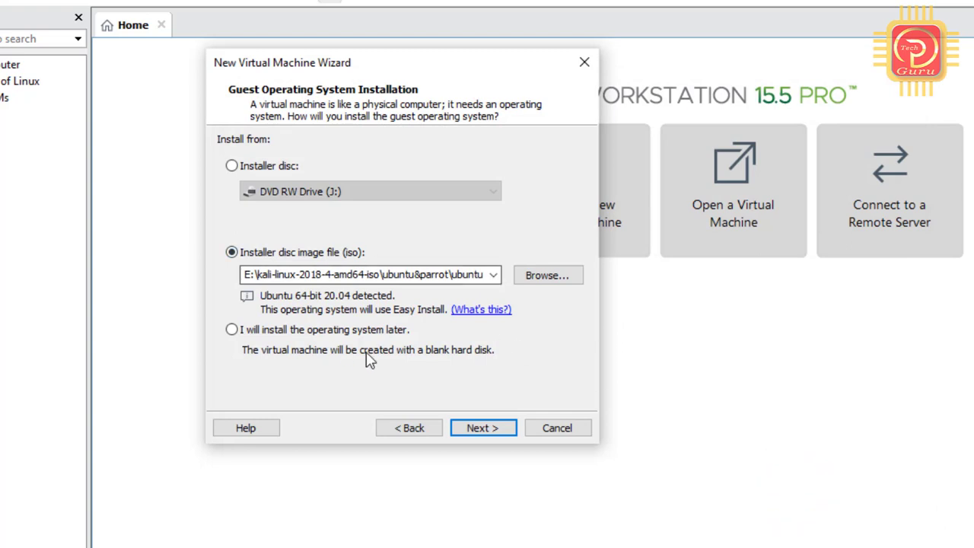
{"action": "left_click", "coordinate": [479, 428]}
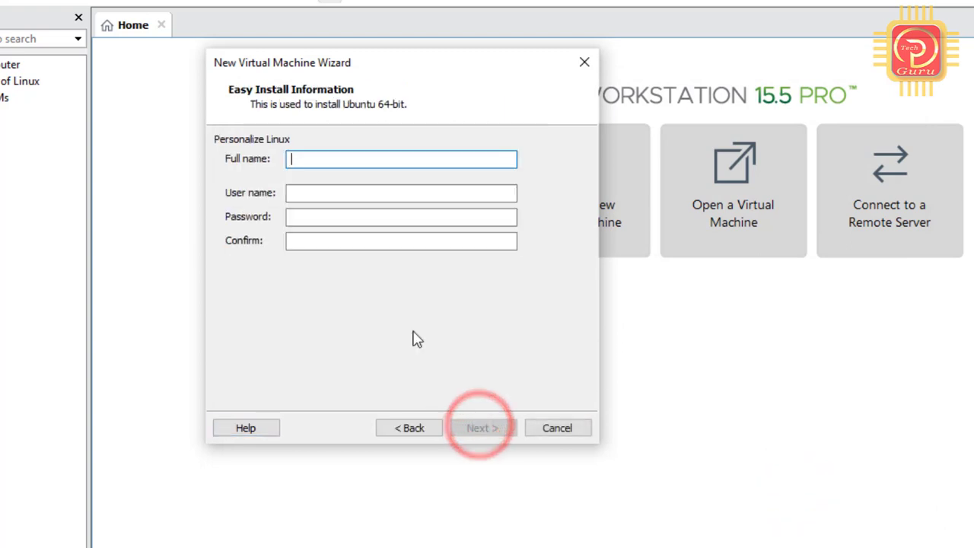
{"action": "left_click", "coordinate": [330, 159]}
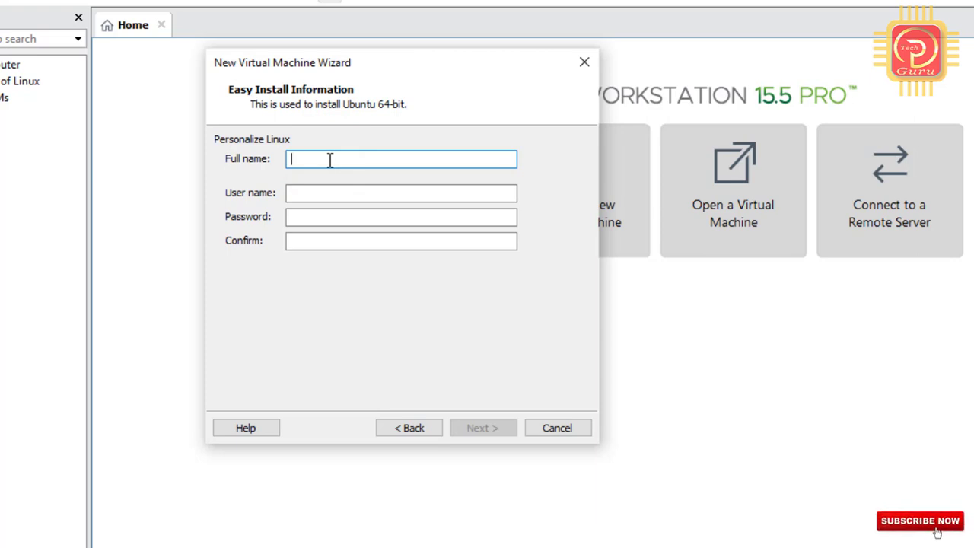
{"action": "type", "text": "Ubuntu"}
{"action": "key", "text": "BackSpace"}
{"action": "type", "text": "u"}
{"action": "left_click", "coordinate": [302, 192]}
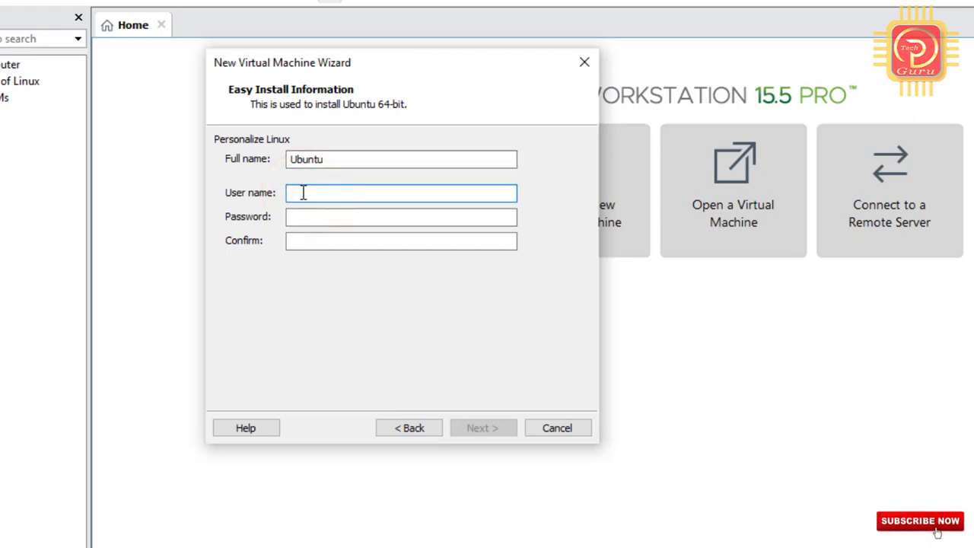
{"action": "type", "text": "Ubuntu"}
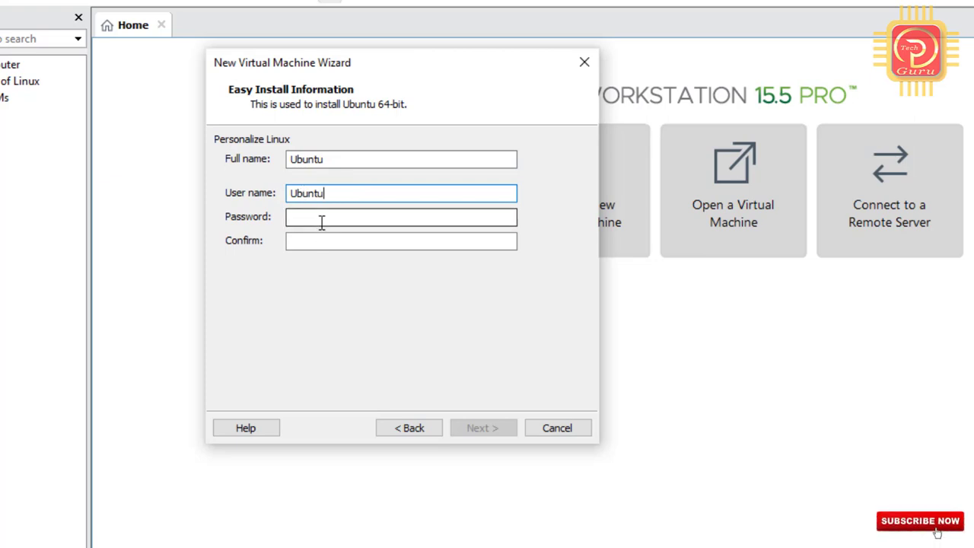
{"action": "left_click", "coordinate": [322, 221]}
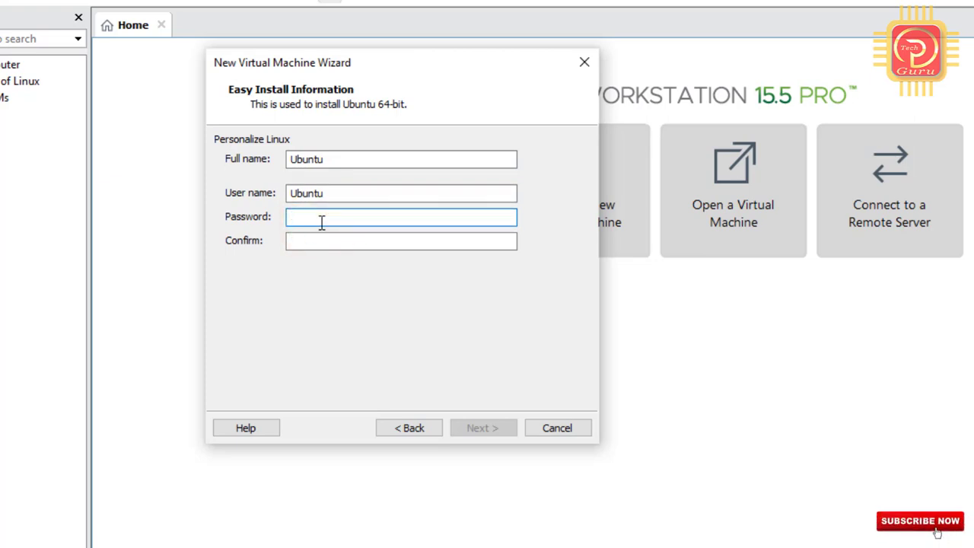
{"action": "type", "text": "••••"}
{"action": "left_click", "coordinate": [318, 244]}
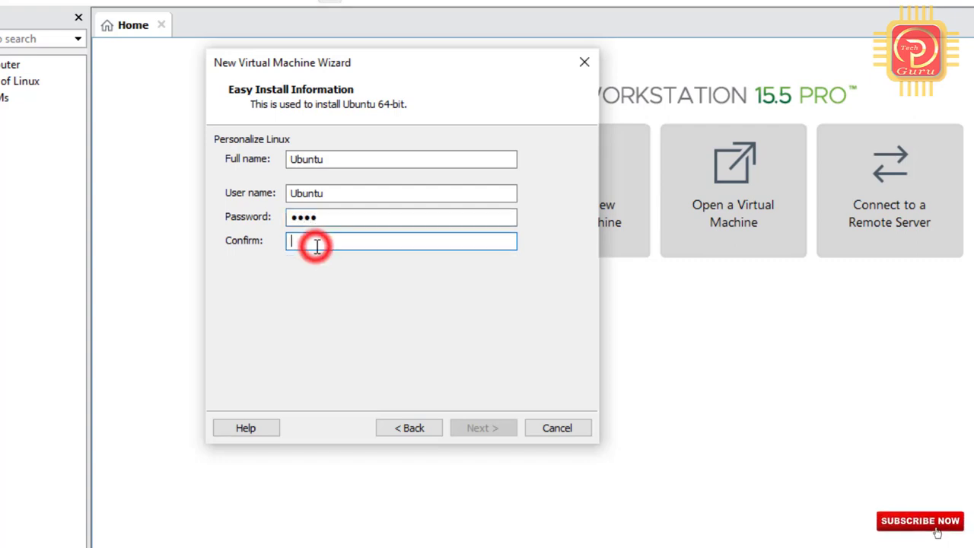
{"action": "type", "text": "••••"}
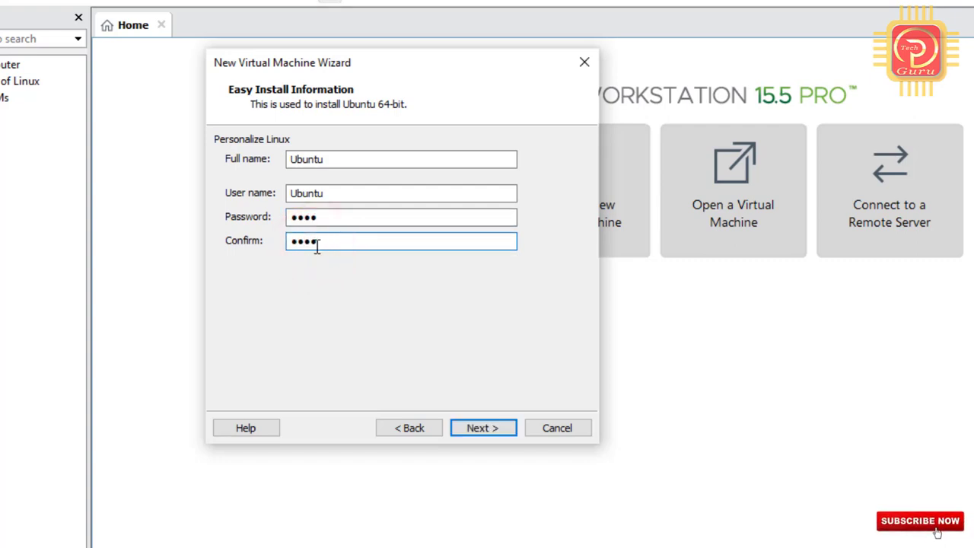
{"action": "key", "text": "BackSpace"}
{"action": "key", "text": "BackSpace"}
{"action": "key", "text": "BackSpace"}
{"action": "type", "text": "•••"}
{"action": "left_click", "coordinate": [483, 428]}
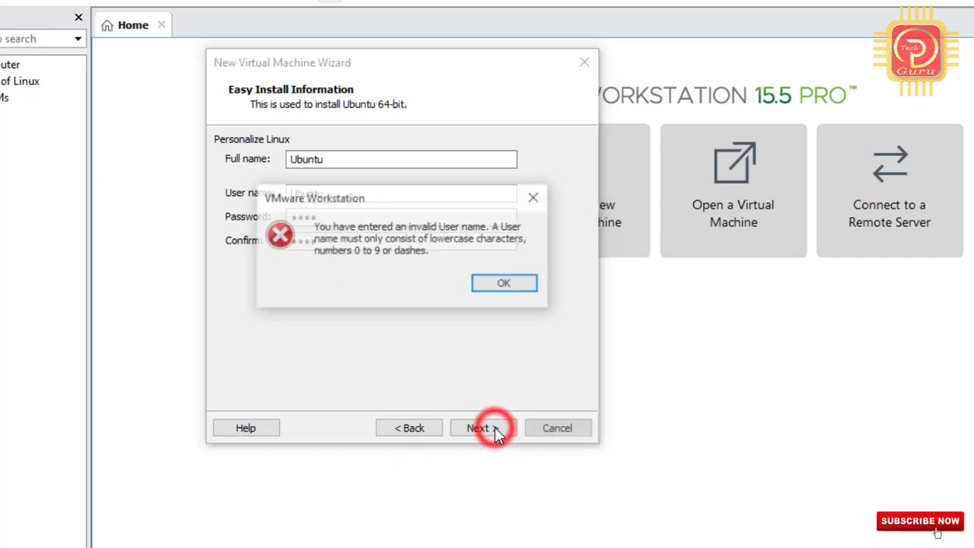
{"action": "left_click", "coordinate": [488, 286]}
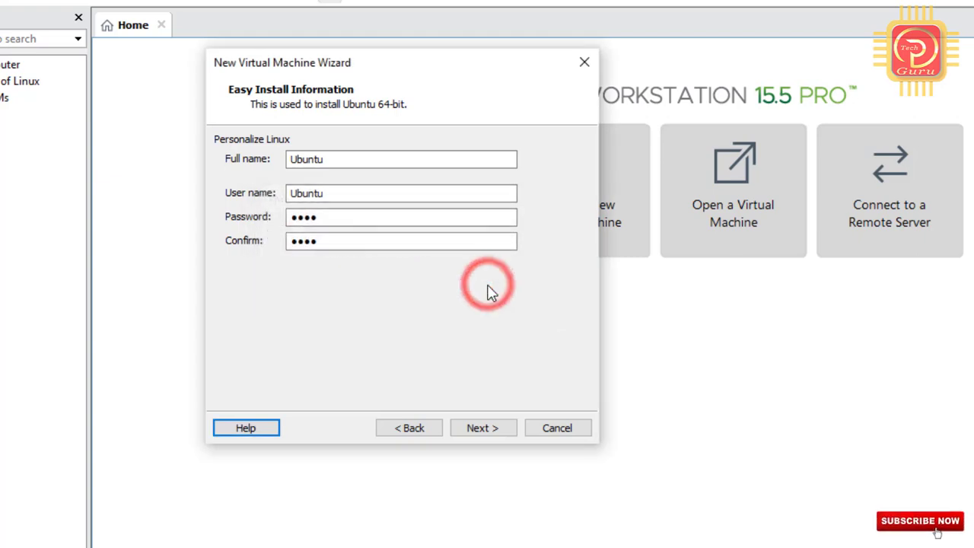
{"action": "left_click", "coordinate": [428, 429]}
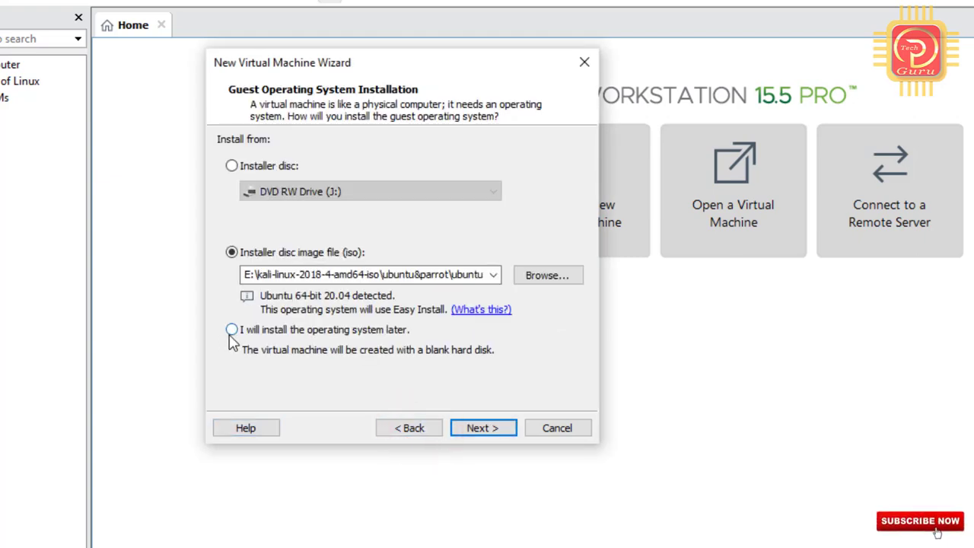
Choose to install the OS later and set the guest OS to Linux, Ubuntu 64-bit.
{"action": "left_click", "coordinate": [230, 331]}
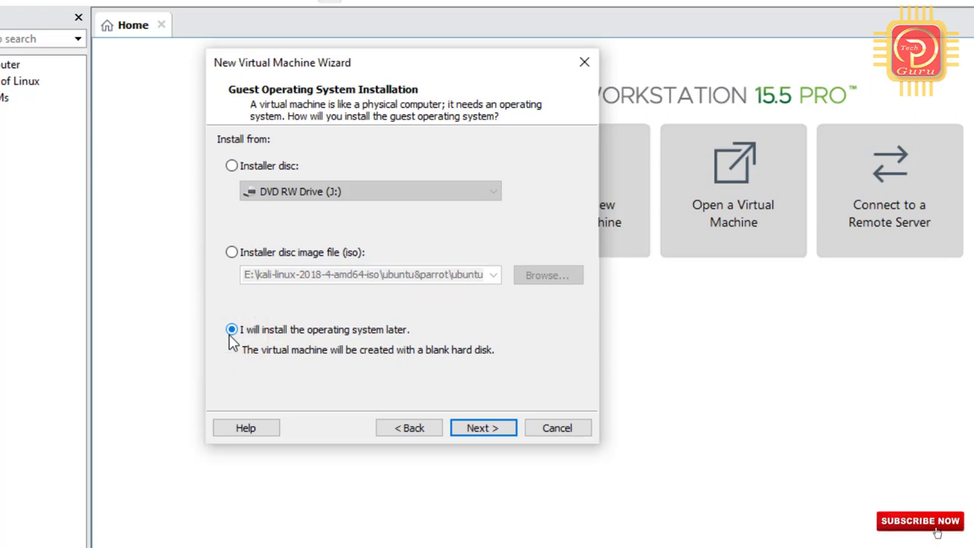
{"action": "left_click", "coordinate": [481, 430]}
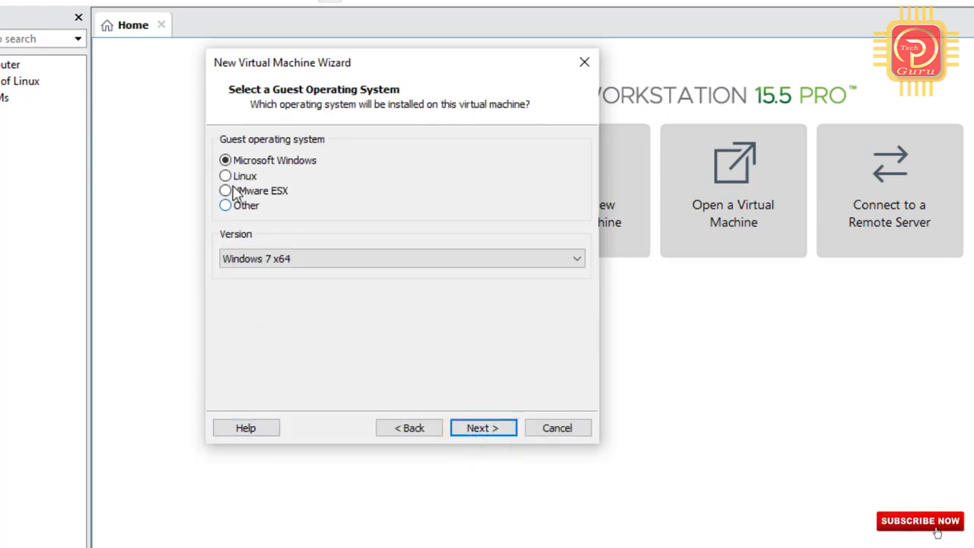
{"action": "left_click", "coordinate": [226, 177]}
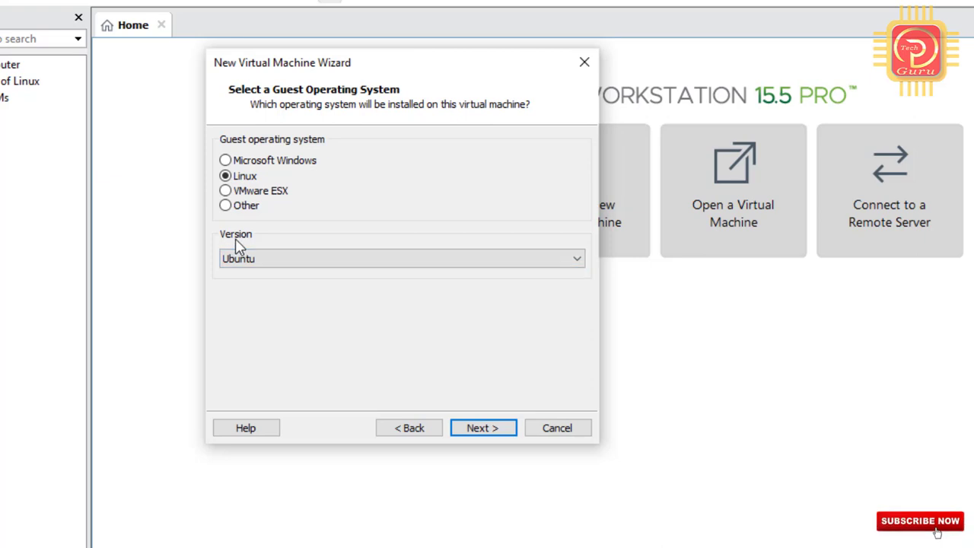
{"action": "left_click", "coordinate": [333, 261]}
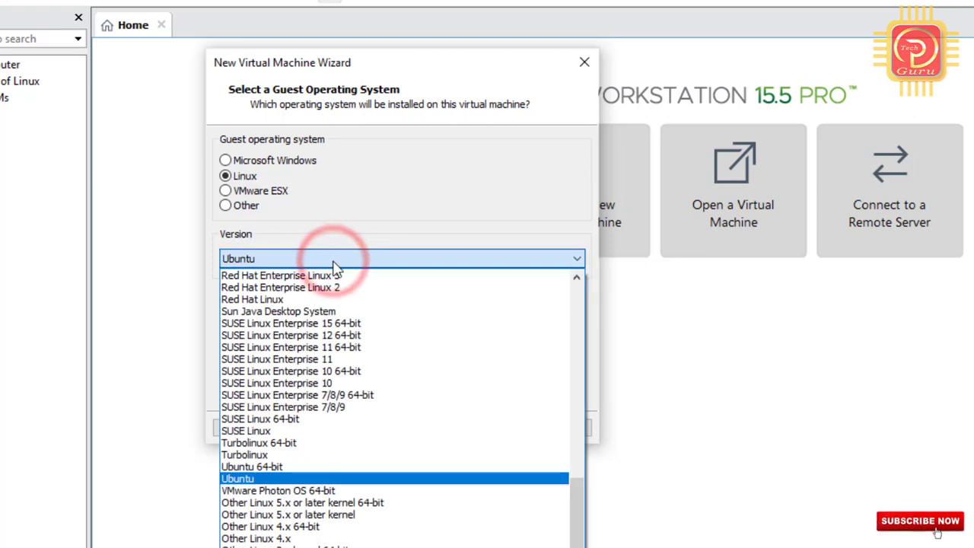
{"action": "left_click", "coordinate": [303, 468]}
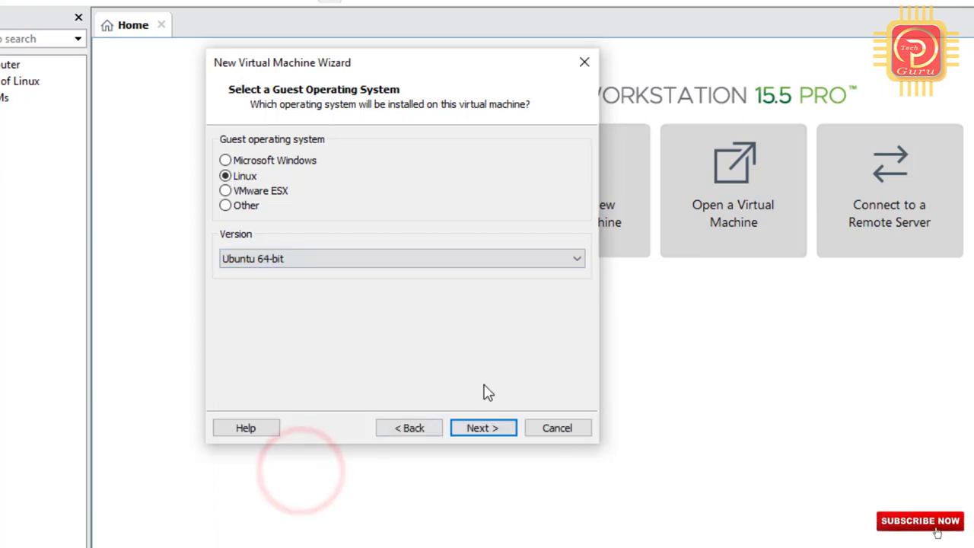
{"action": "left_click", "coordinate": [502, 431]}
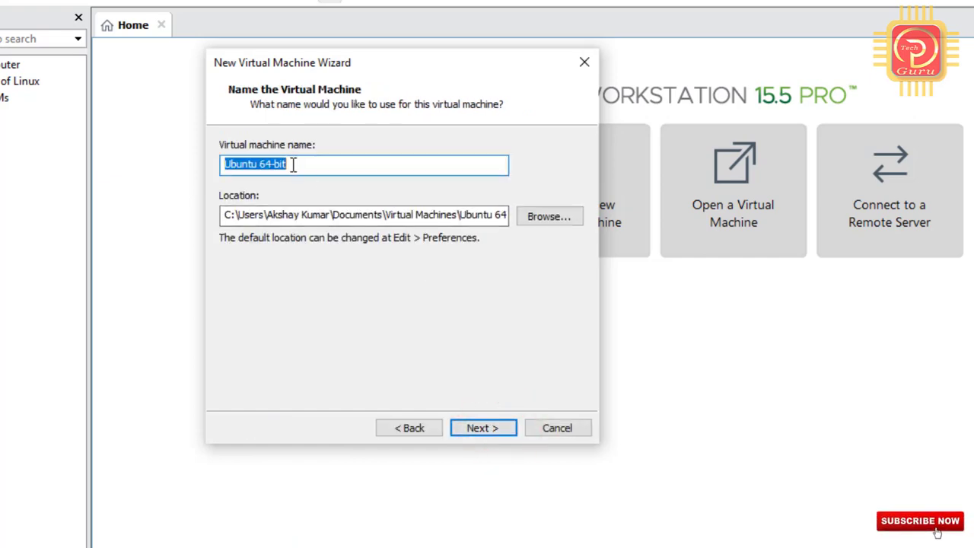
Rename the virtual machine from 'Ubuntu 64-bit' to 'Ubuntu 20.04'.
{"action": "left_click", "coordinate": [295, 164]}
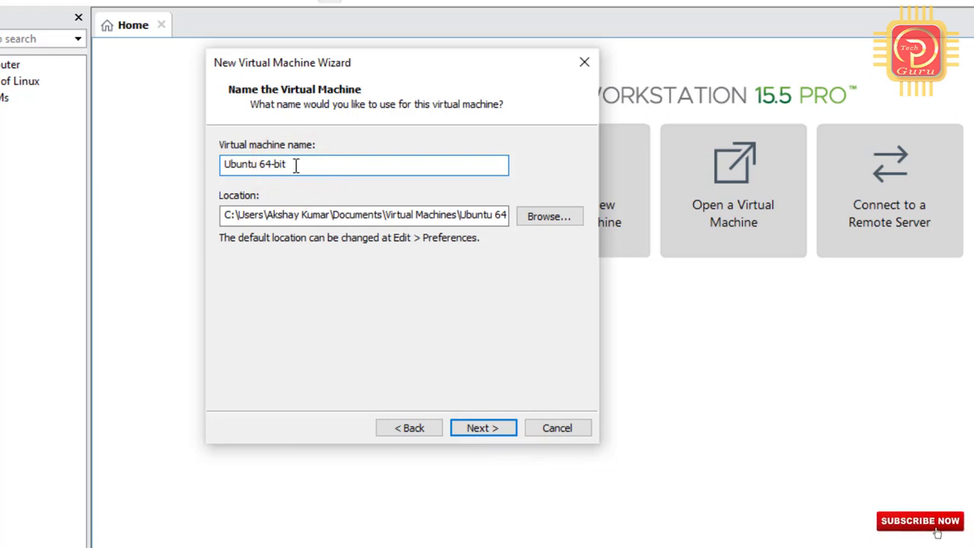
{"action": "left_click_drag", "start_coordinate": [295, 165], "coordinate": [260, 167]}
{"action": "key", "text": "BackSpace"}
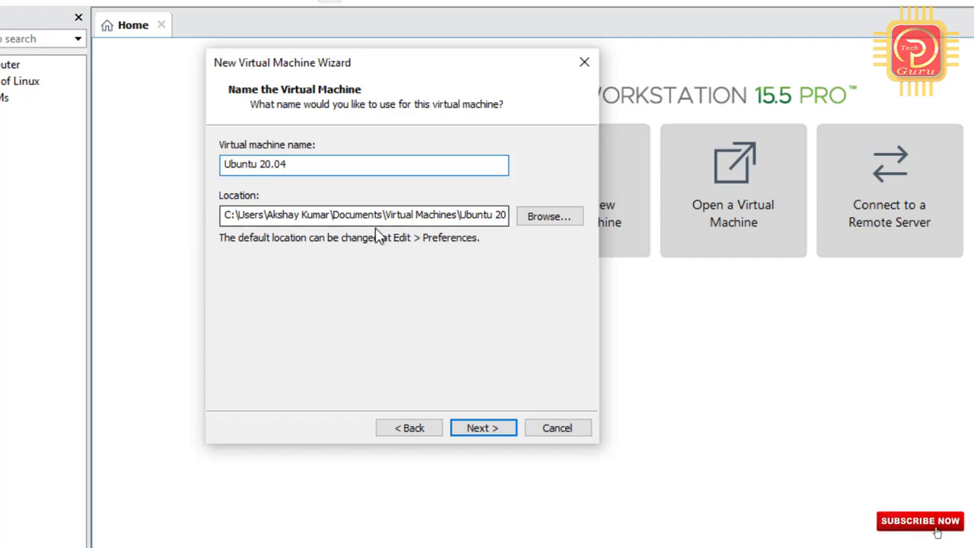
Set the virtual machine's storage location to D:\Ubuntu.
{"action": "left_click", "coordinate": [538, 218]}
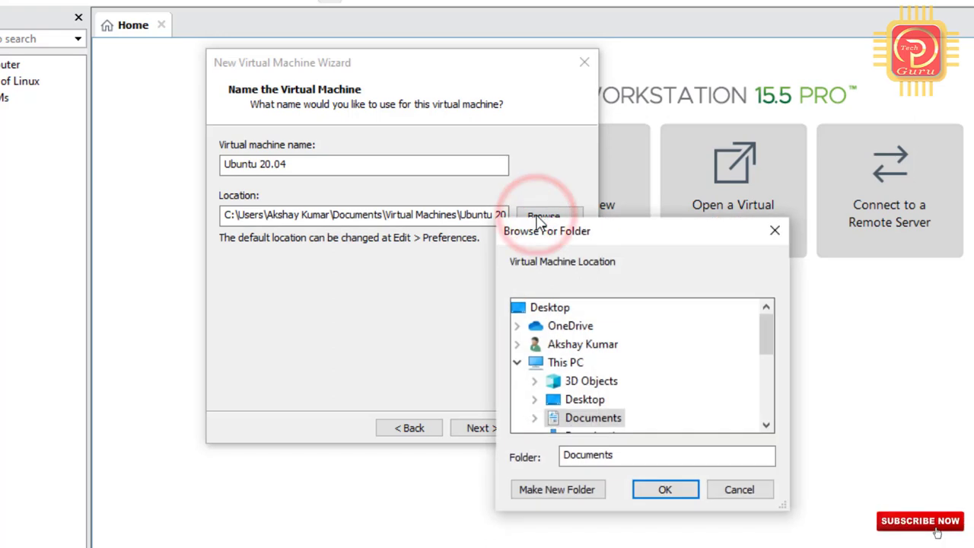
{"action": "left_click", "coordinate": [763, 327]}
{"action": "left_click_drag", "start_coordinate": [764, 326], "coordinate": [767, 369]}
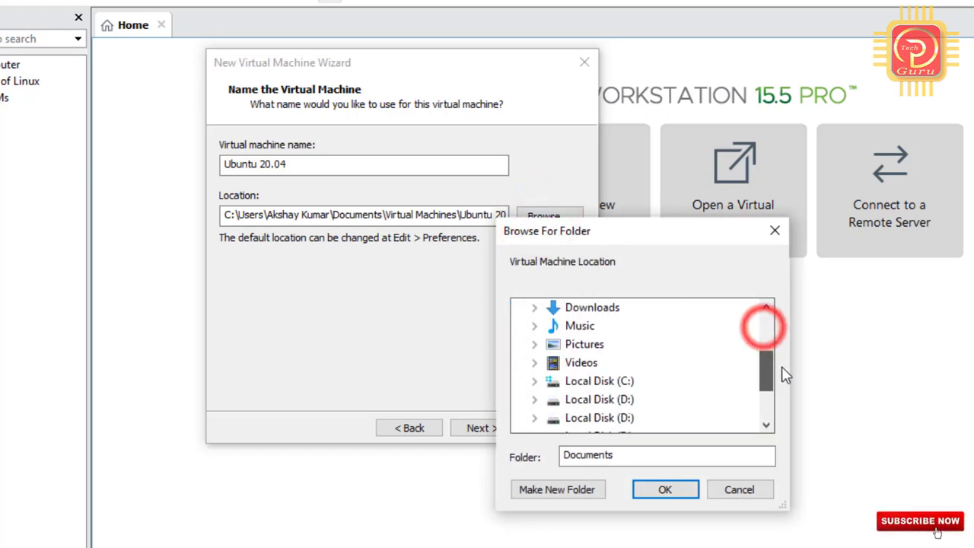
{"action": "left_click", "coordinate": [622, 400]}
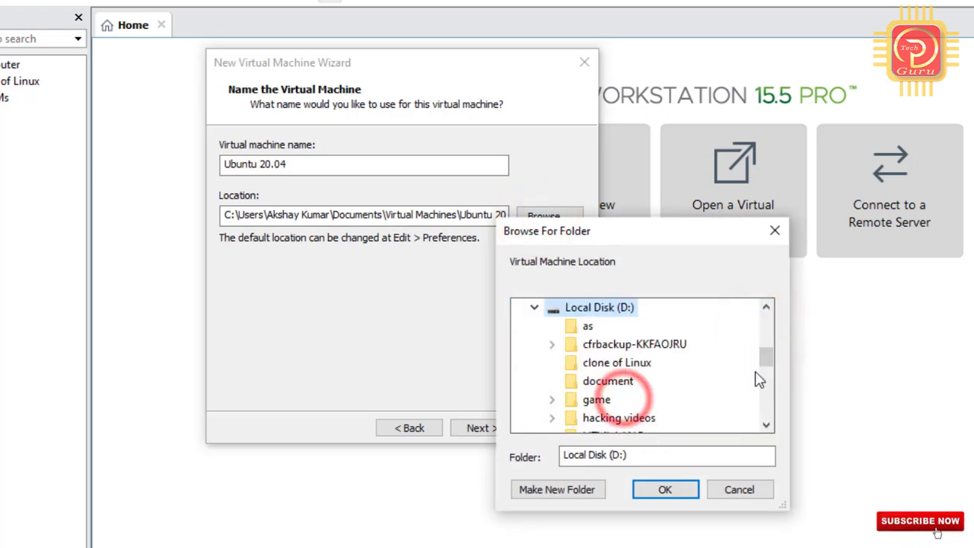
{"action": "left_click_drag", "start_coordinate": [765, 359], "coordinate": [776, 398]}
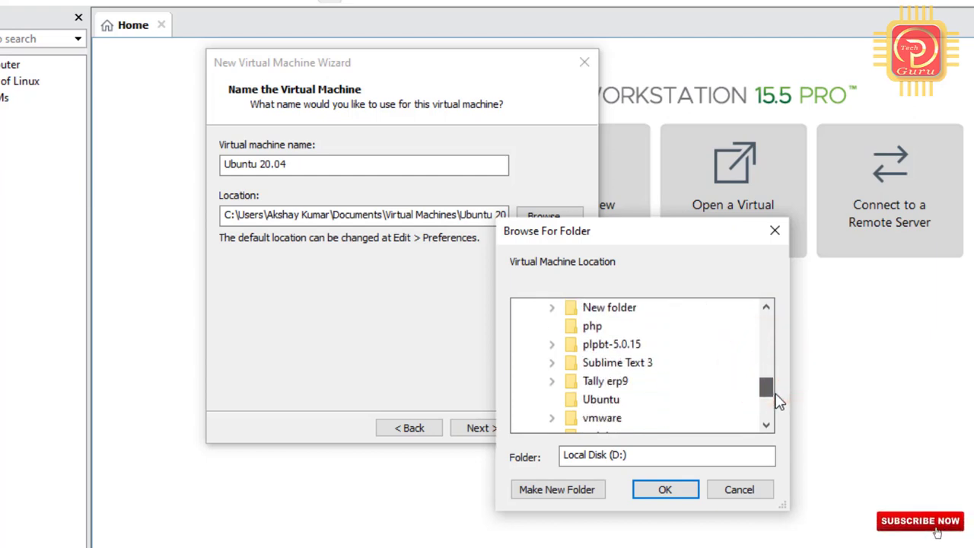
{"action": "left_click", "coordinate": [599, 402]}
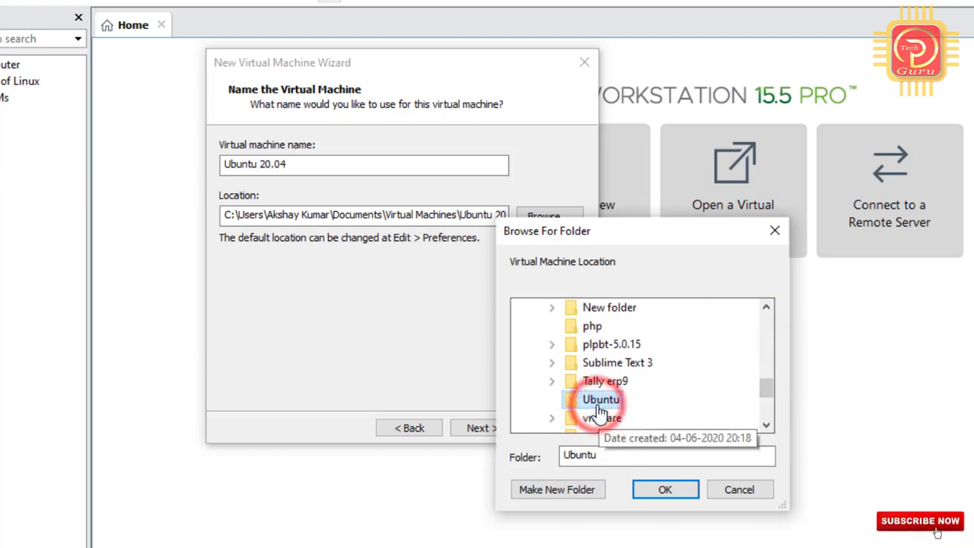
{"action": "left_click", "coordinate": [664, 491]}
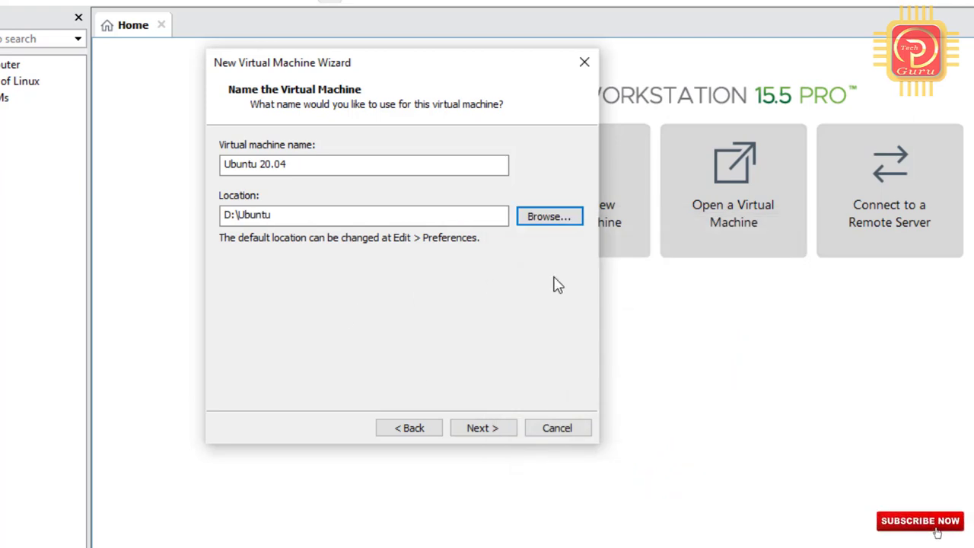
Give the virtual disk a 25 GB maximum size stored as a single file.
{"action": "left_click", "coordinate": [486, 428]}
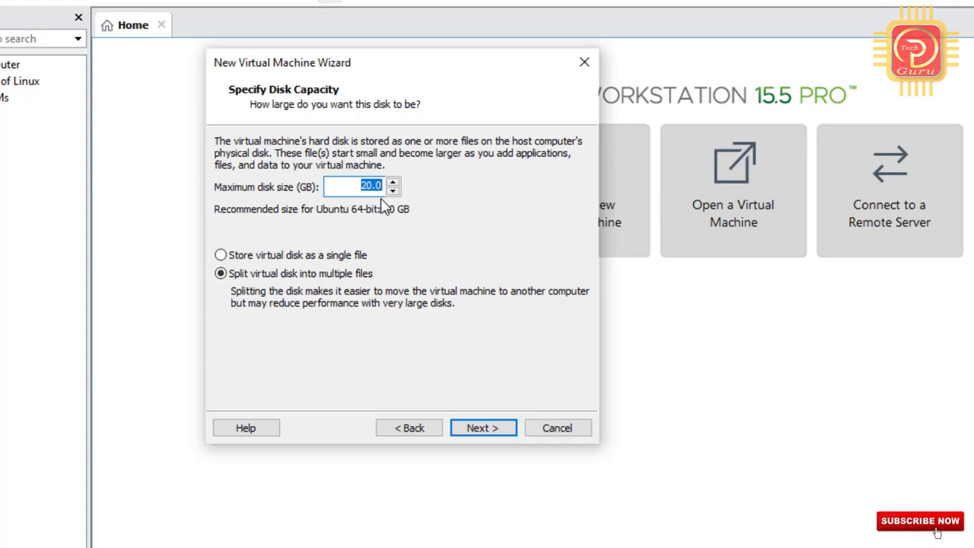
{"action": "type", "text": "2"}
{"action": "left_click", "coordinate": [220, 256]}
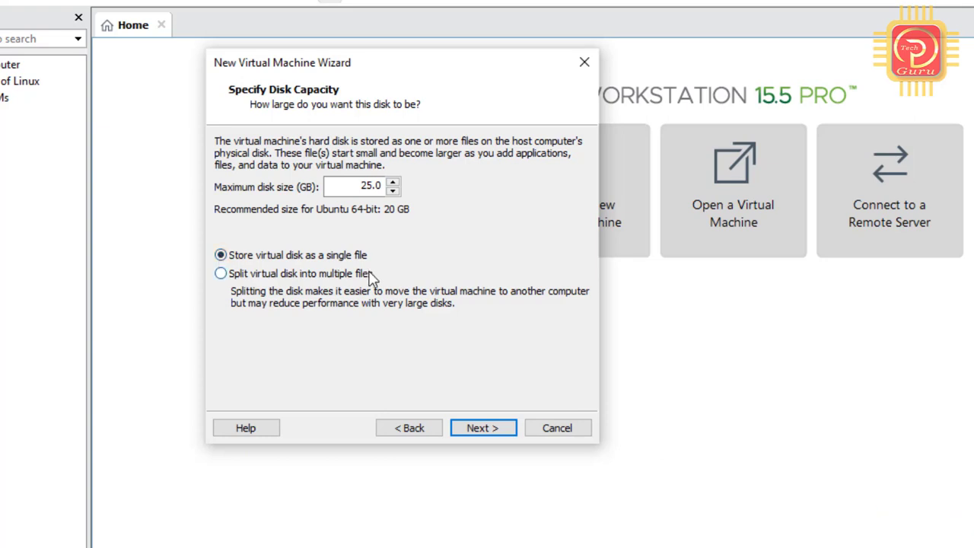
{"action": "left_click", "coordinate": [480, 428]}
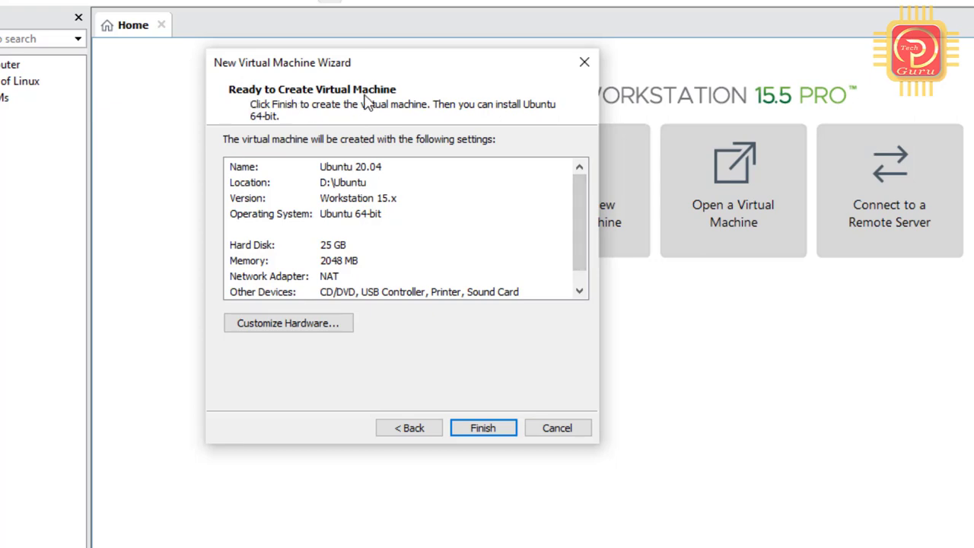
In Customize Hardware, set 2 processors with 2 cores per processor.
{"action": "left_click", "coordinate": [575, 195]}
{"action": "left_click_drag", "start_coordinate": [575, 195], "coordinate": [585, 244]}
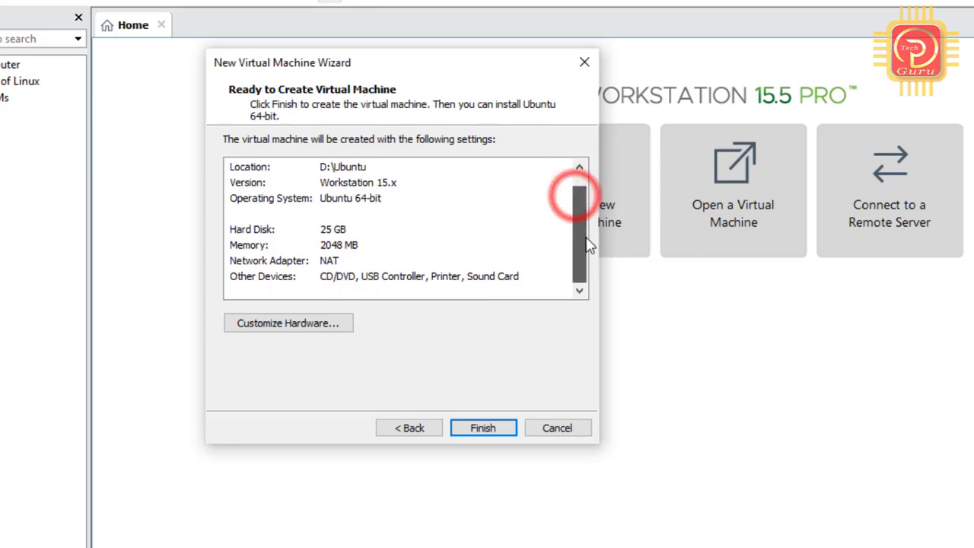
{"action": "left_click", "coordinate": [303, 327]}
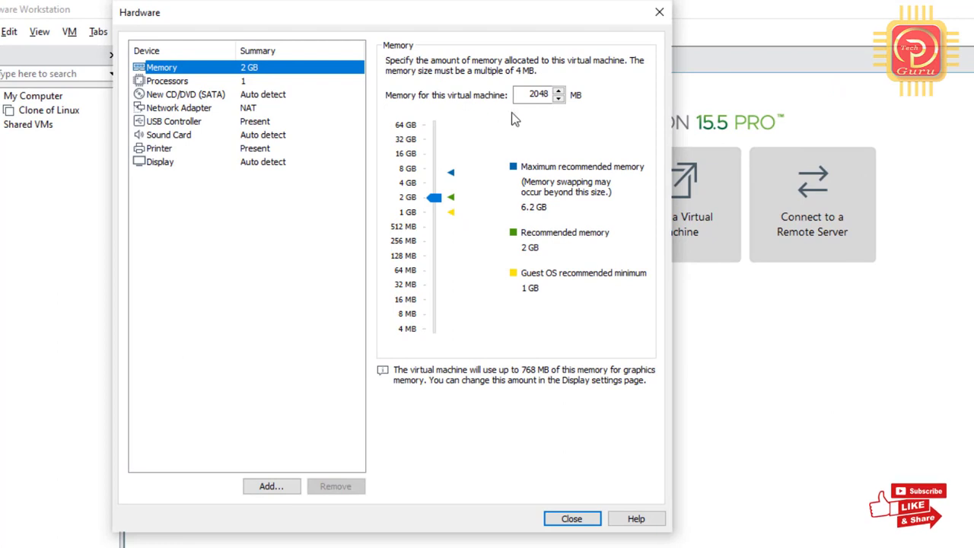
{"action": "left_click", "coordinate": [233, 81]}
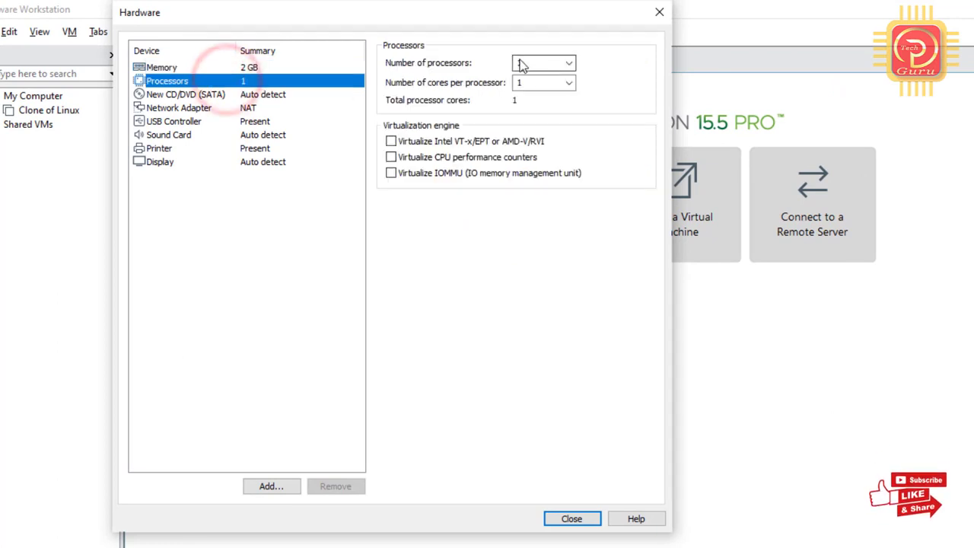
{"action": "left_click", "coordinate": [570, 63]}
{"action": "left_click", "coordinate": [556, 90]}
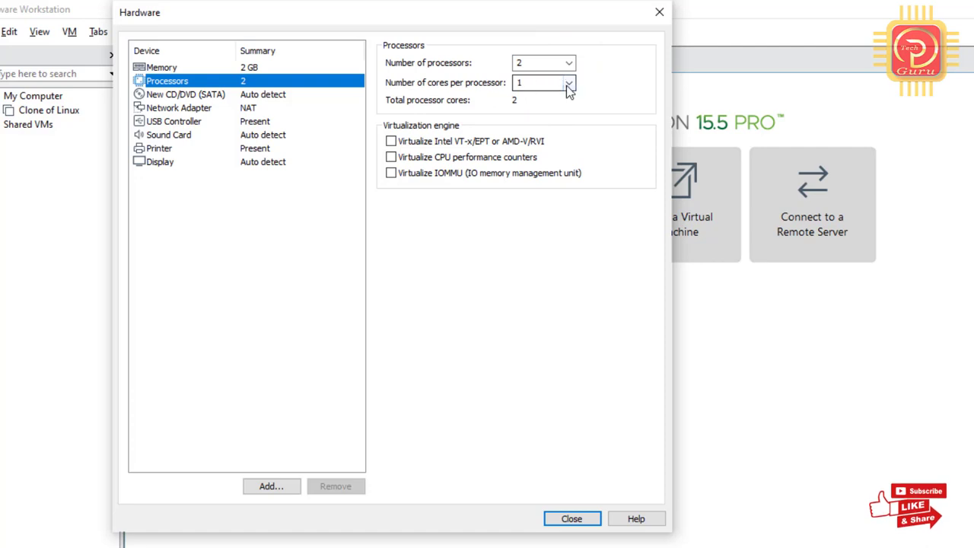
{"action": "left_click", "coordinate": [570, 84]}
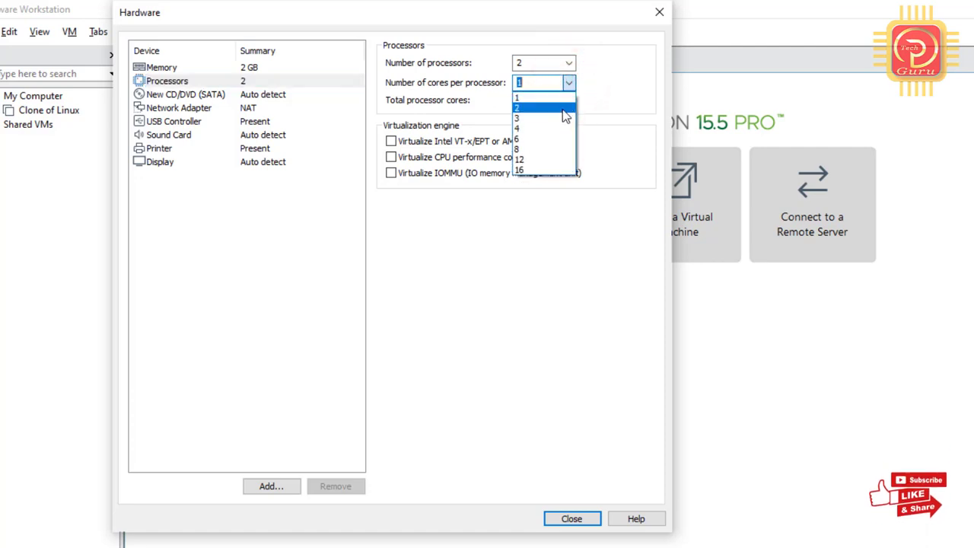
{"action": "left_click", "coordinate": [562, 111]}
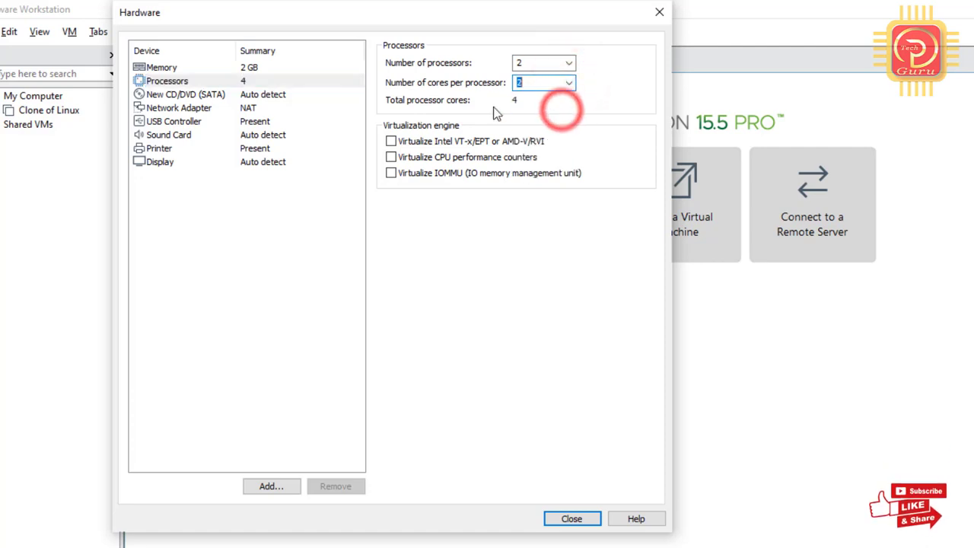
Try Bridged and Host-only, then keep the network adapter on NAT and close Hardware.
{"action": "left_click", "coordinate": [251, 110]}
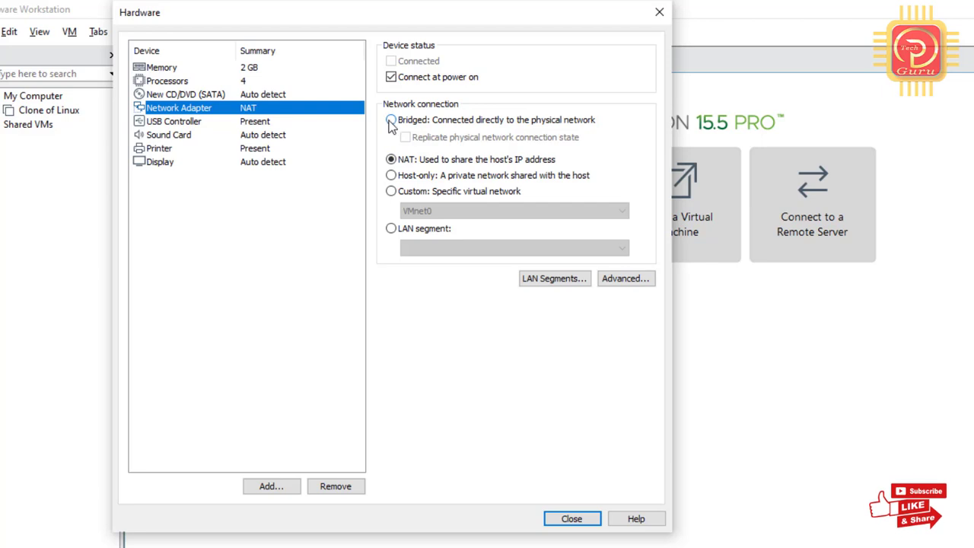
{"action": "left_click", "coordinate": [390, 120]}
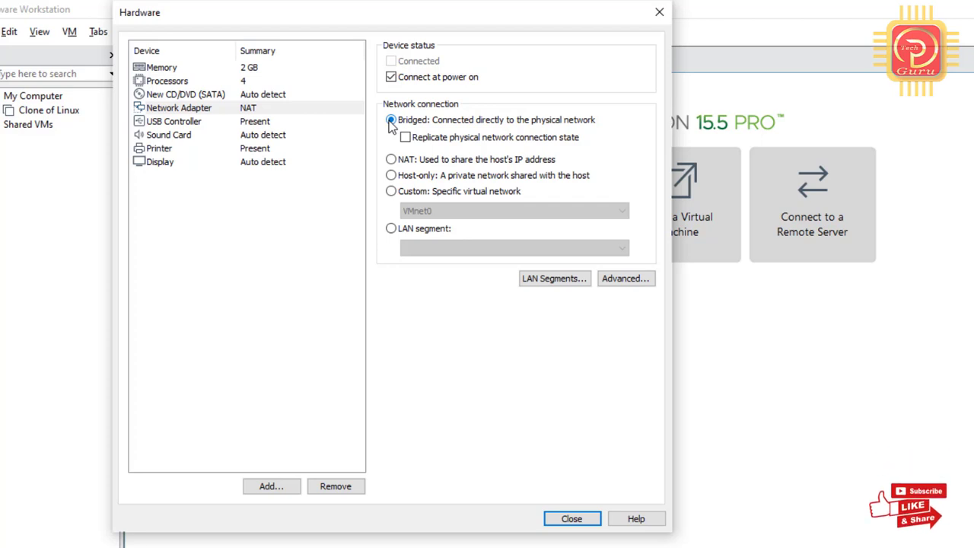
{"action": "left_click", "coordinate": [392, 175]}
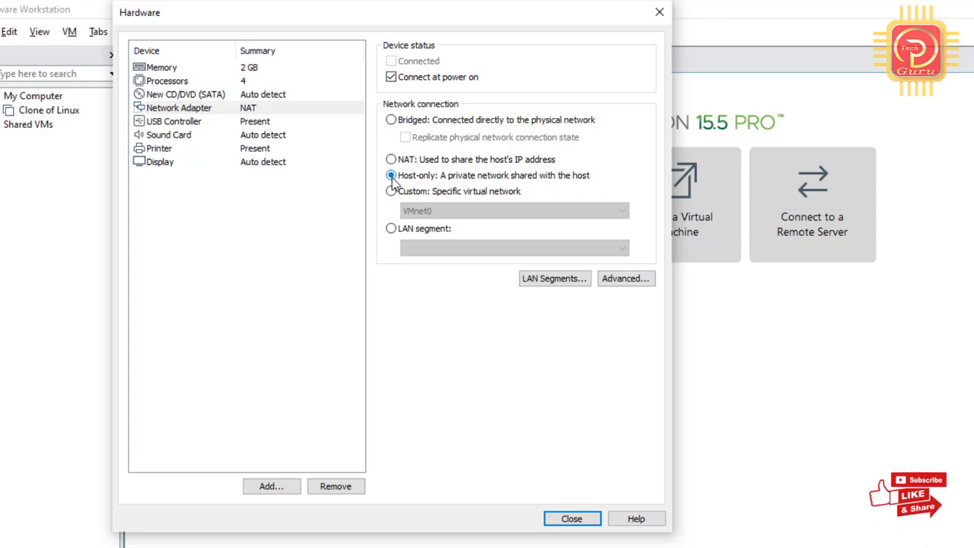
{"action": "left_click", "coordinate": [391, 160]}
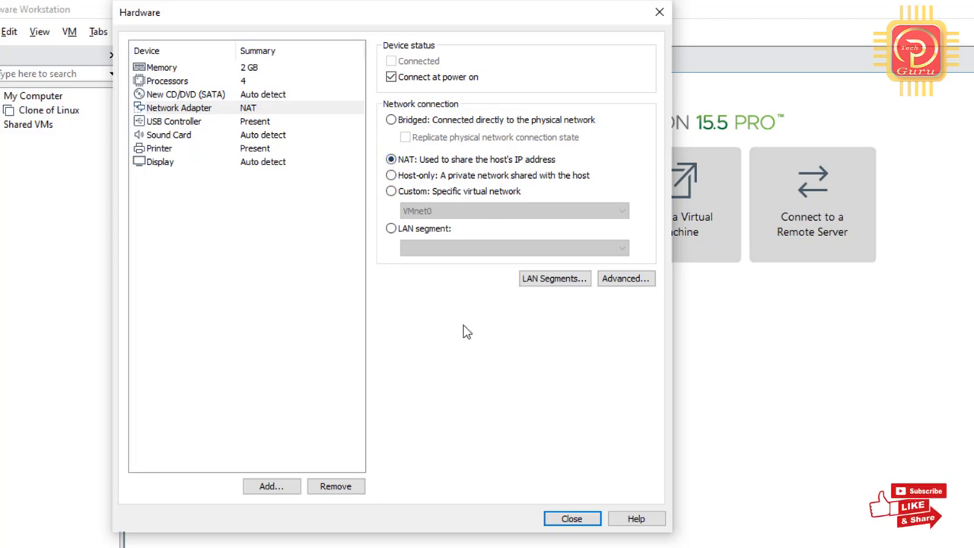
{"action": "left_click", "coordinate": [588, 518]}
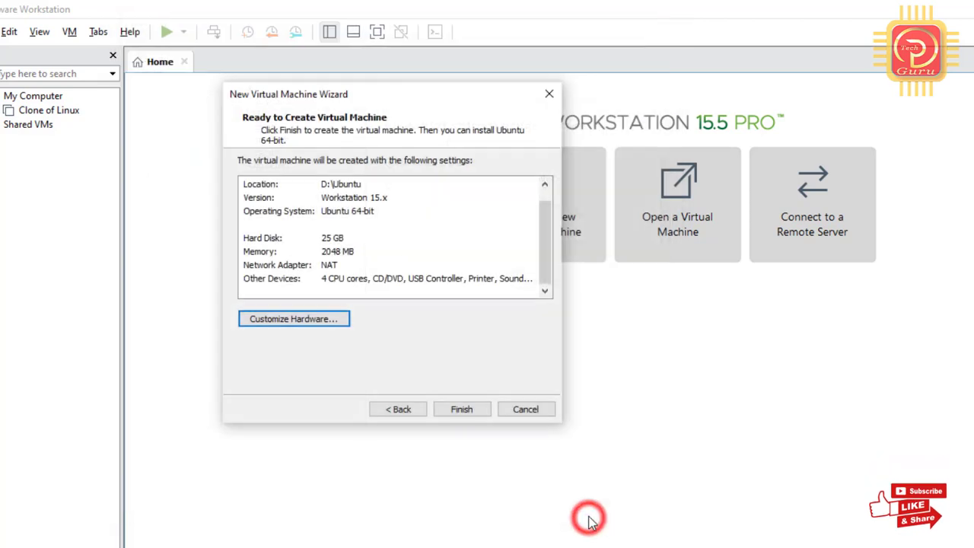
Finish creating the Ubuntu 20.04 VM and show its CD/DVD (SATA) settings.
{"action": "left_click", "coordinate": [471, 409]}
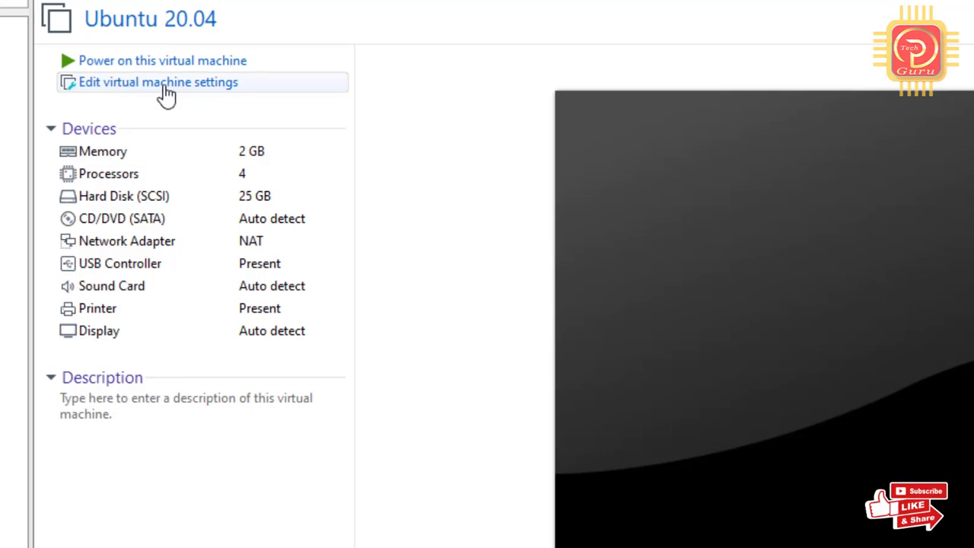
{"action": "left_click", "coordinate": [167, 95]}
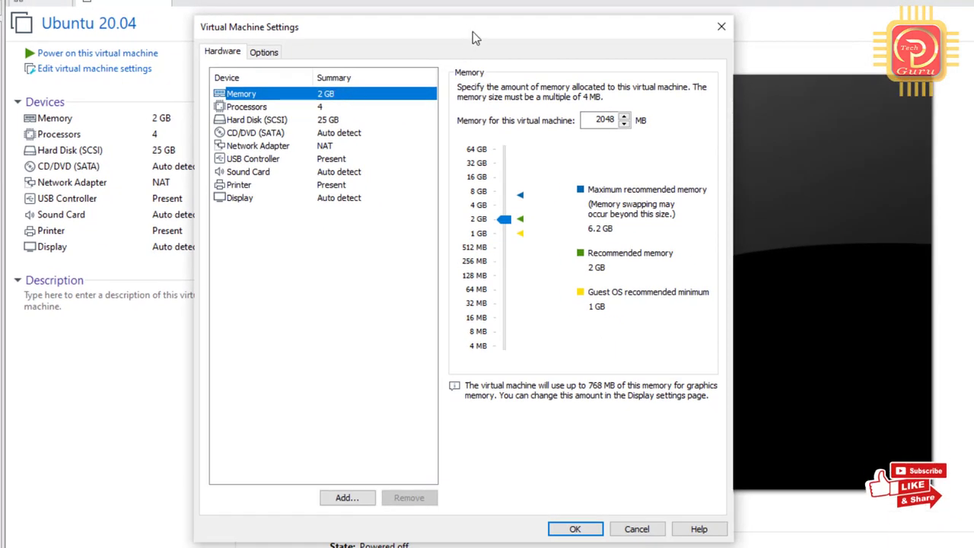
{"action": "left_click", "coordinate": [665, 16]}
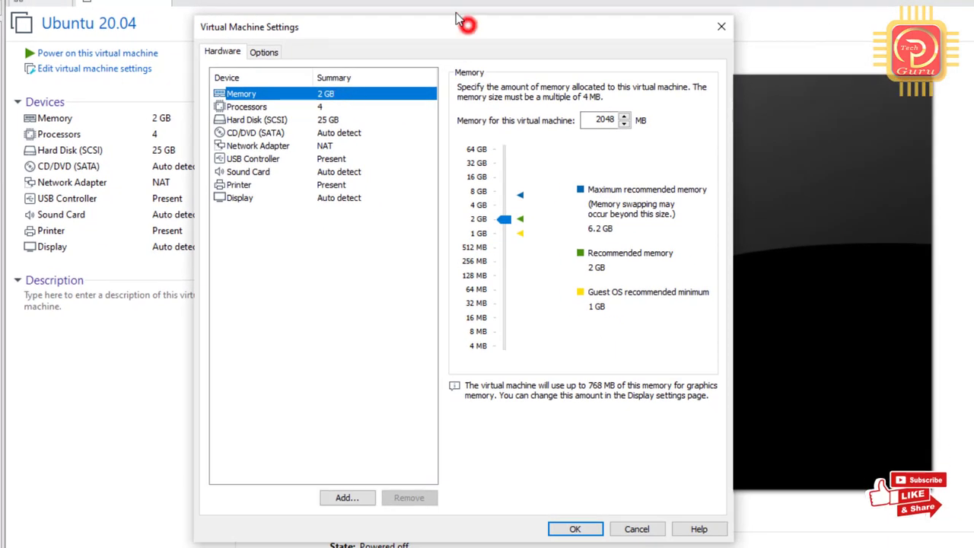
{"action": "left_click_drag", "start_coordinate": [456, 19], "coordinate": [272, 4]}
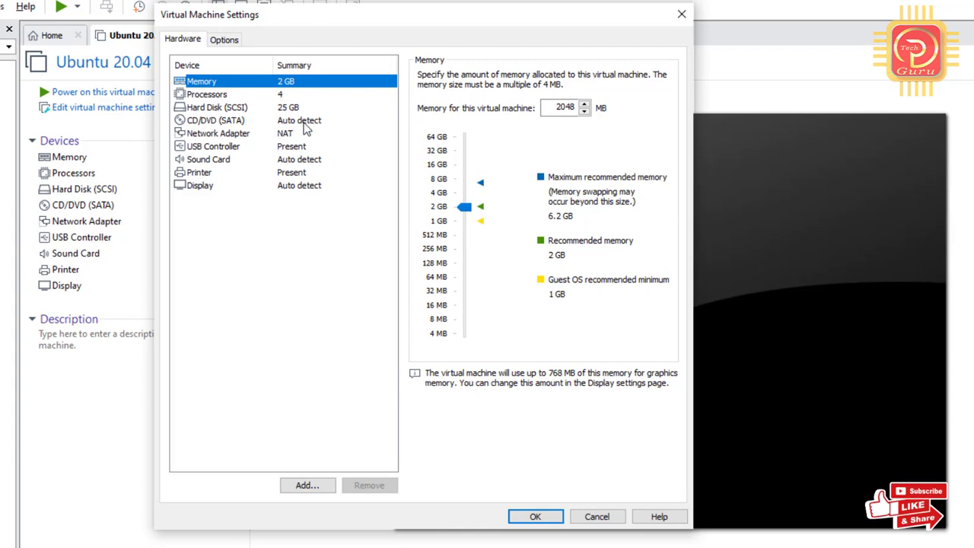
{"action": "left_click", "coordinate": [303, 123]}
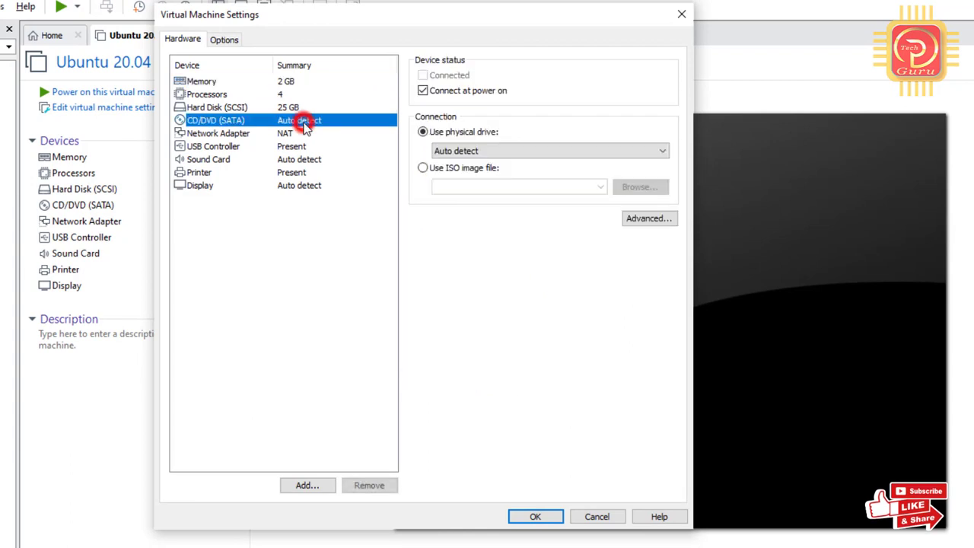
Switch the CD/DVD drive to an ISO image file and browse to Local Disk (E:).
{"action": "left_click", "coordinate": [422, 169]}
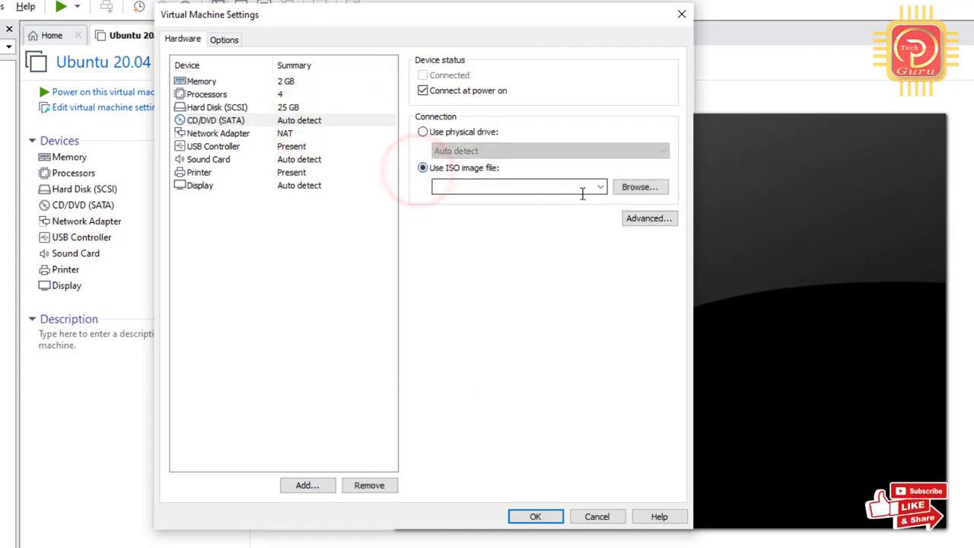
{"action": "left_click", "coordinate": [642, 190]}
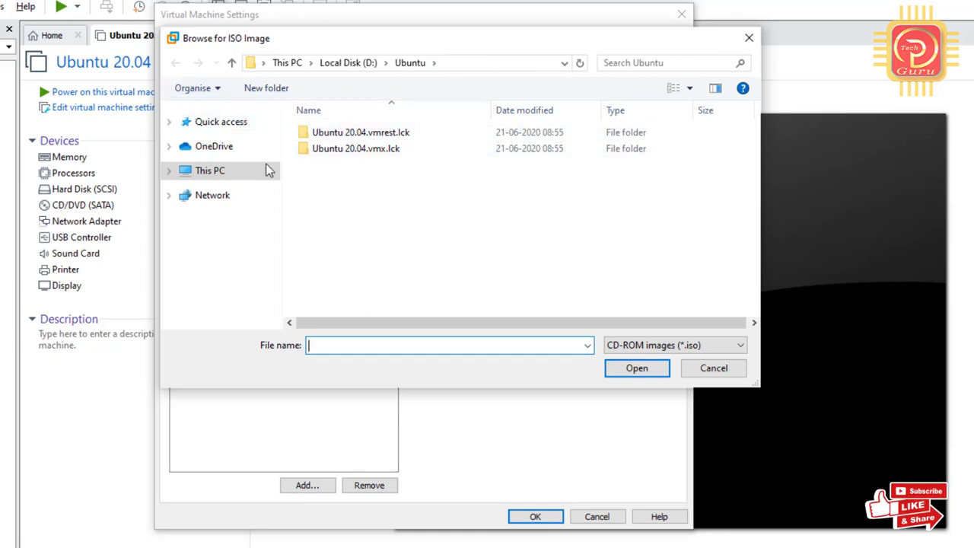
{"action": "left_click", "coordinate": [414, 64]}
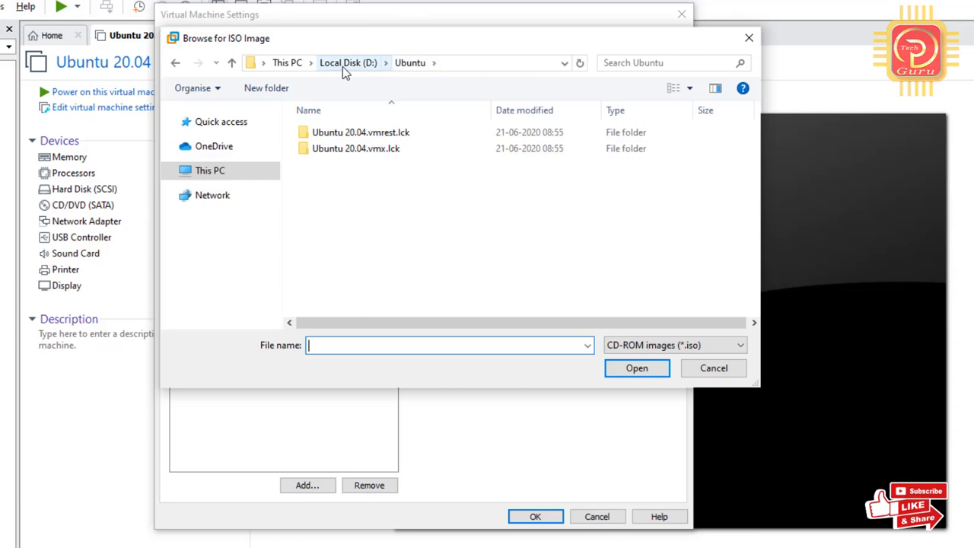
{"action": "left_click", "coordinate": [217, 170]}
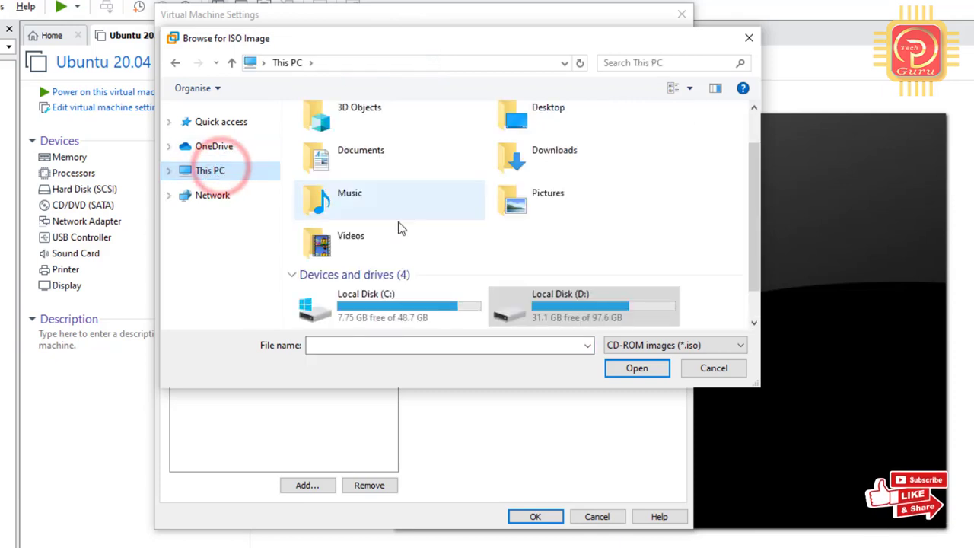
{"action": "left_click_drag", "start_coordinate": [753, 162], "coordinate": [755, 199]}
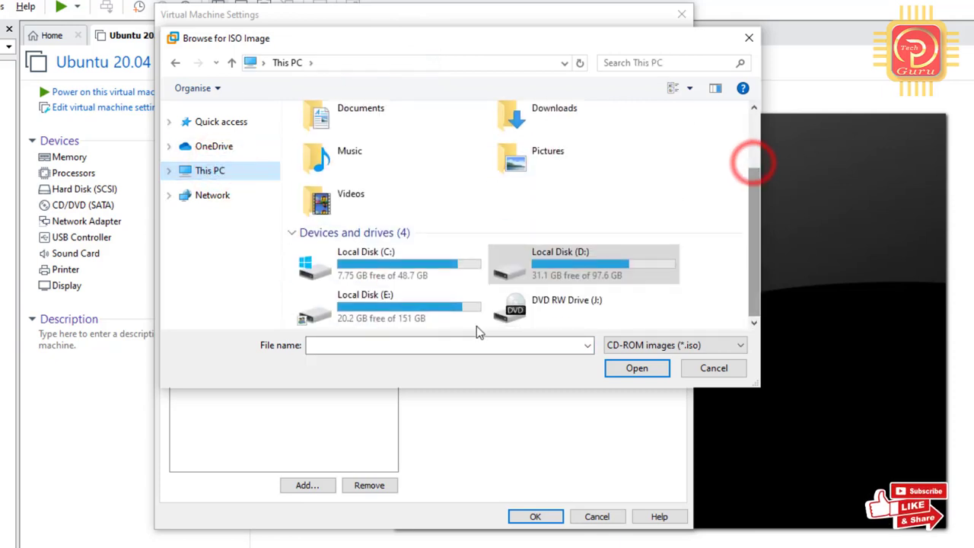
{"action": "double_click", "coordinate": [388, 308]}
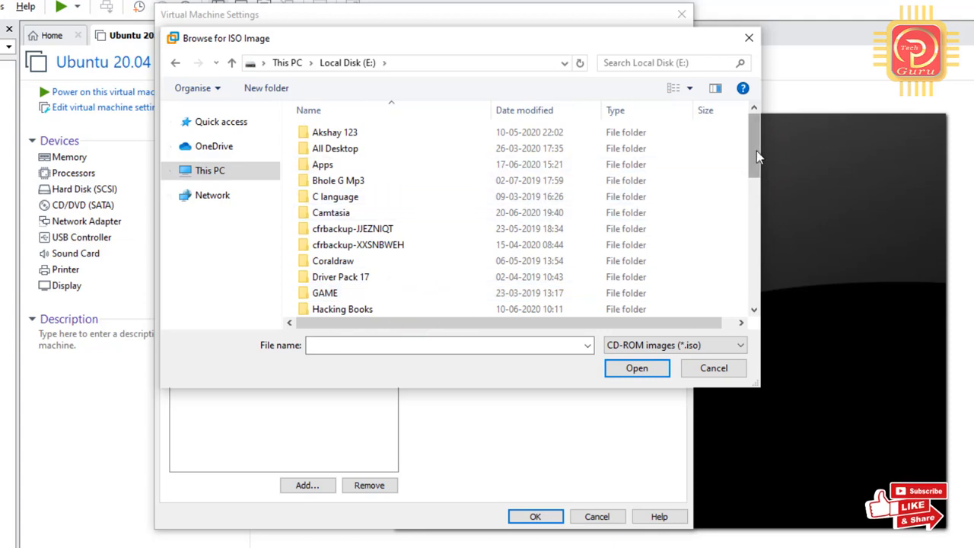
Pick the ubuntu-20.04 desktop ISO from kali-linux-2018-4-amd64-iso\ubuntu&parrot and save the VM settings.
{"action": "left_click_drag", "start_coordinate": [756, 151], "coordinate": [764, 200]}
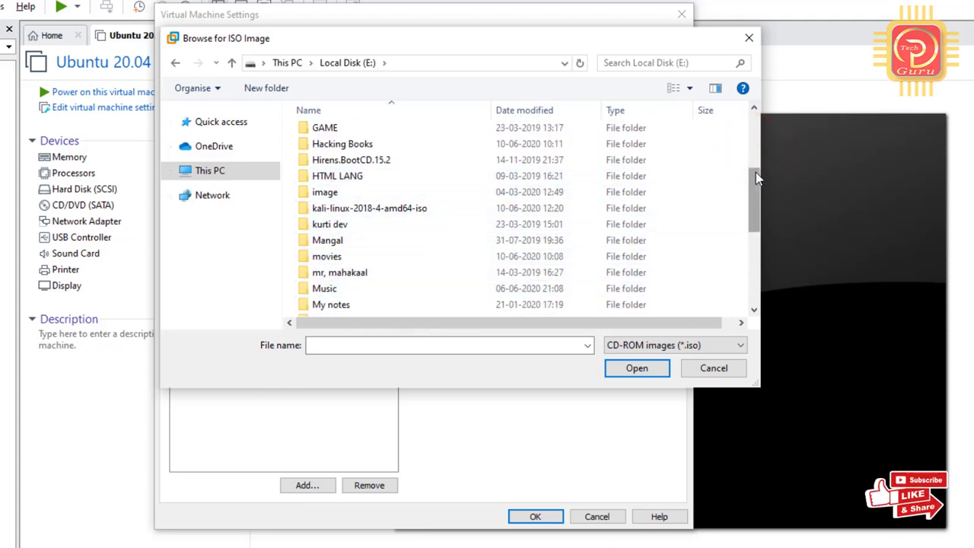
{"action": "left_click_drag", "start_coordinate": [756, 172], "coordinate": [743, 144]}
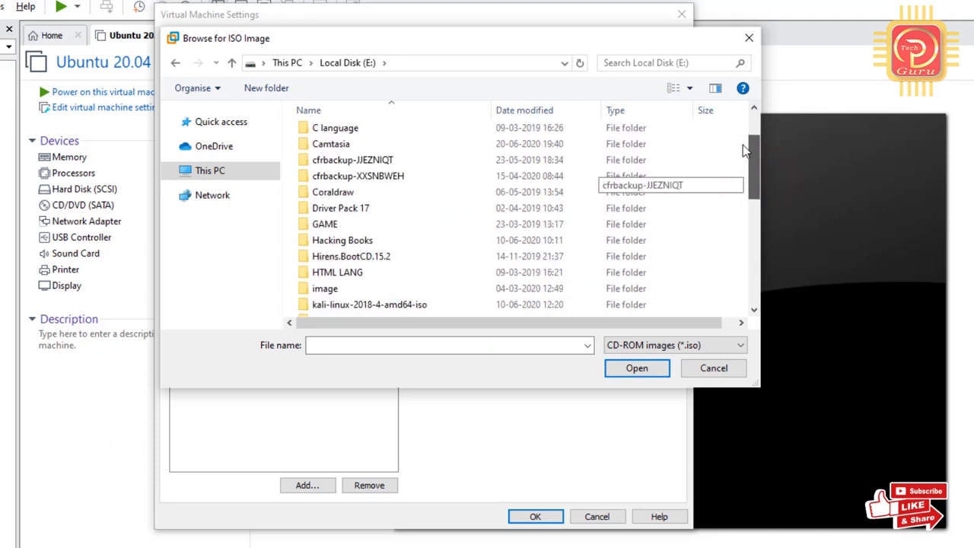
{"action": "double_click", "coordinate": [380, 304]}
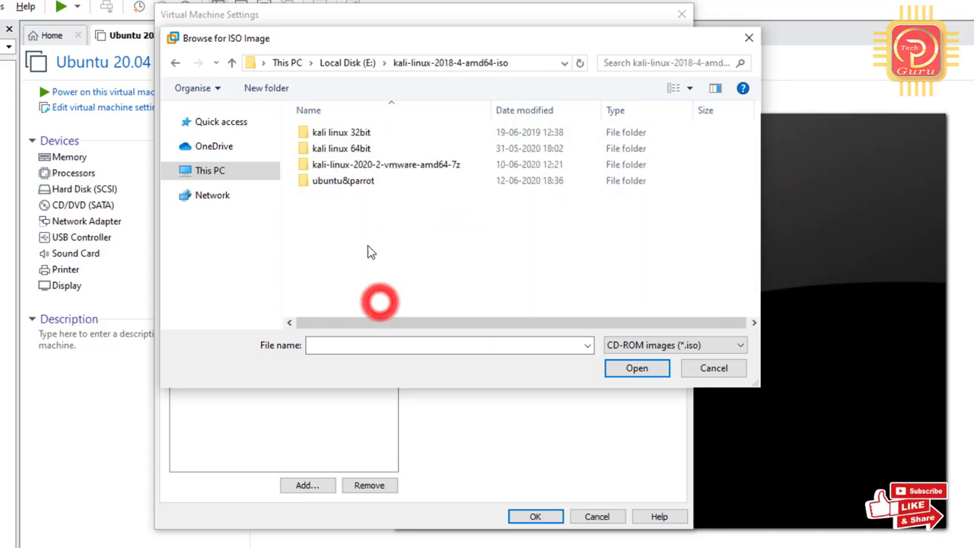
{"action": "double_click", "coordinate": [392, 181]}
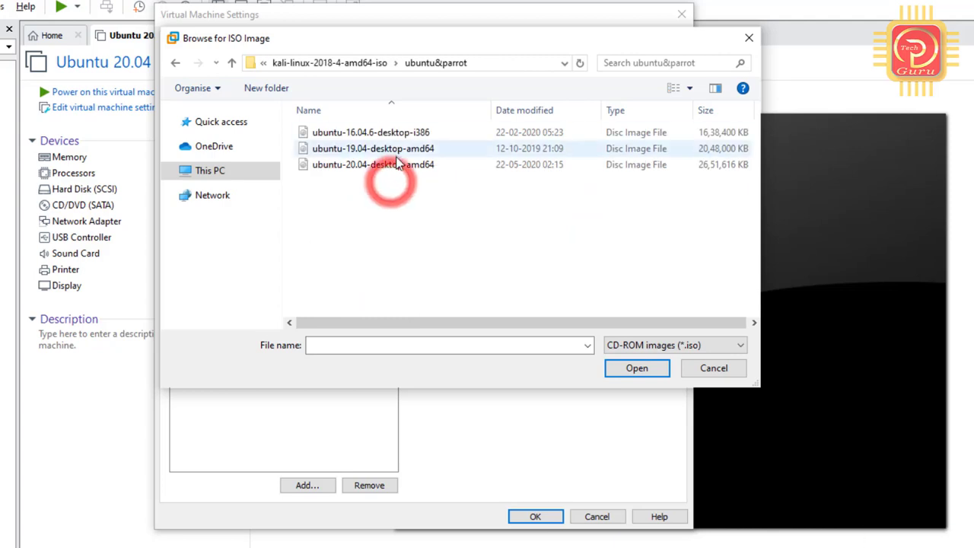
{"action": "left_click", "coordinate": [397, 162]}
{"action": "left_click", "coordinate": [634, 373]}
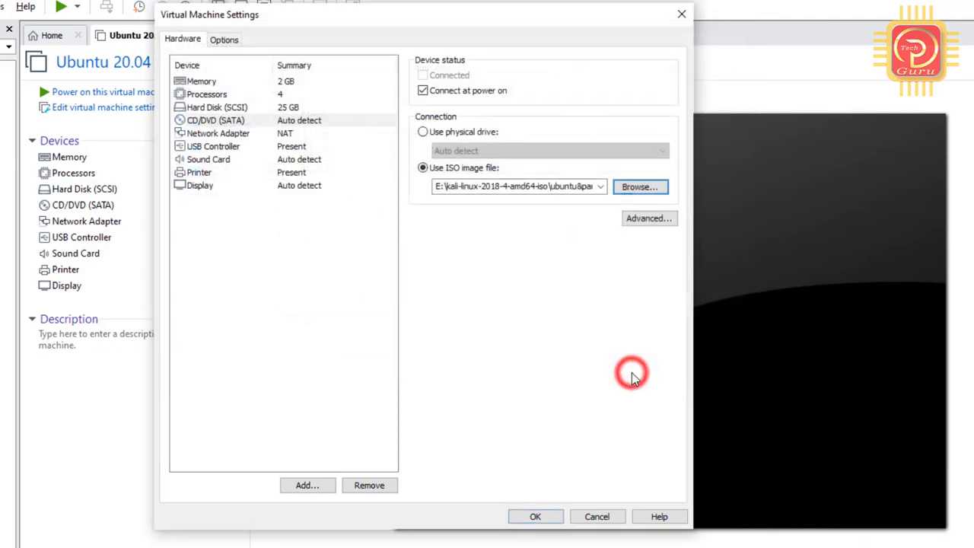
{"action": "left_click", "coordinate": [540, 517]}
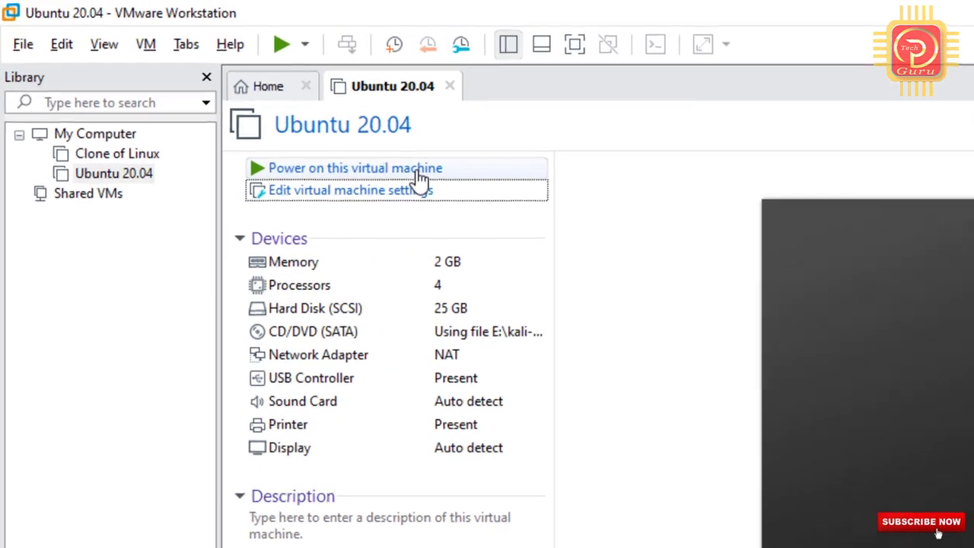
Power on the Ubuntu 20.04 VM and choose Install Ubuntu with English selected.
{"action": "left_click", "coordinate": [229, 93]}
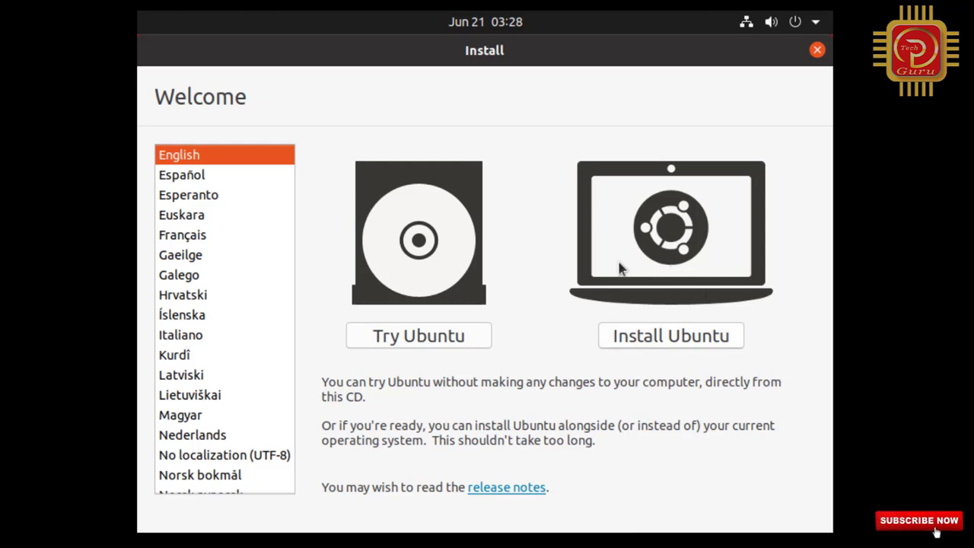
{"action": "left_click", "coordinate": [660, 337]}
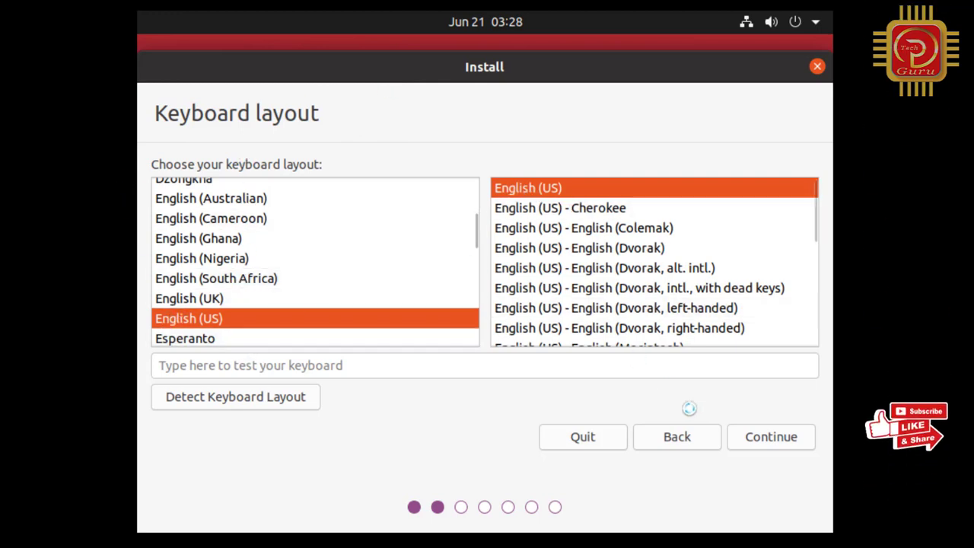
Keep the English (US) keyboard, untick Download updates, and continue with Normal installation.
{"action": "left_click", "coordinate": [750, 438]}
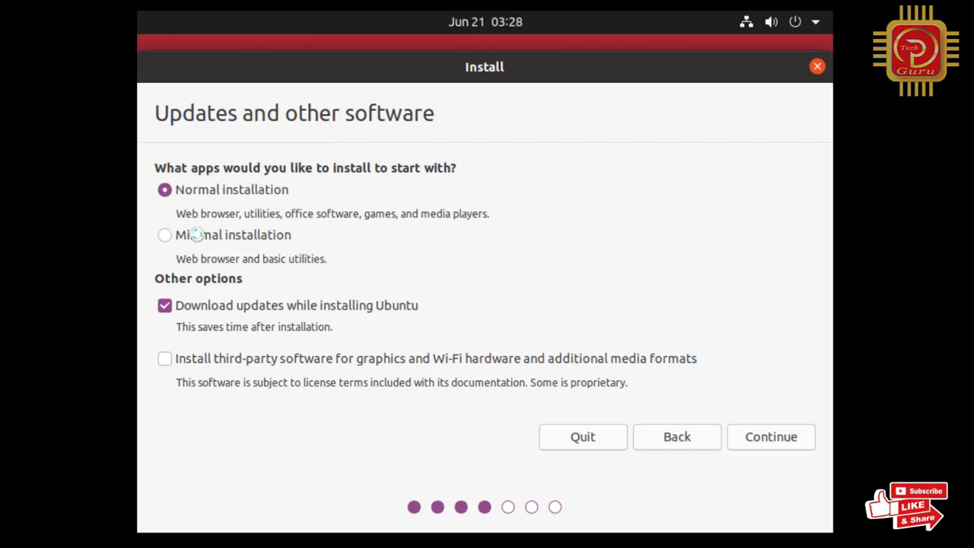
{"action": "left_click", "coordinate": [165, 305]}
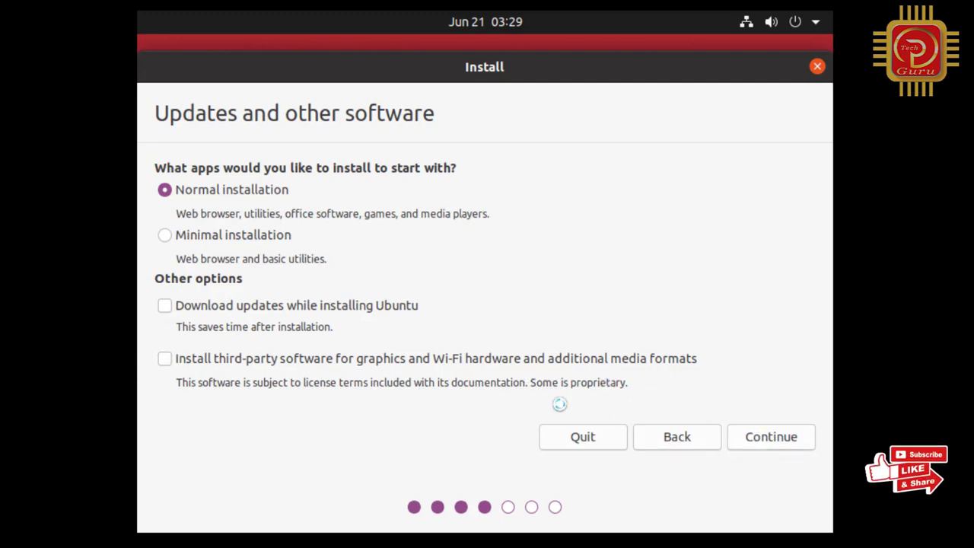
{"action": "left_click", "coordinate": [754, 439]}
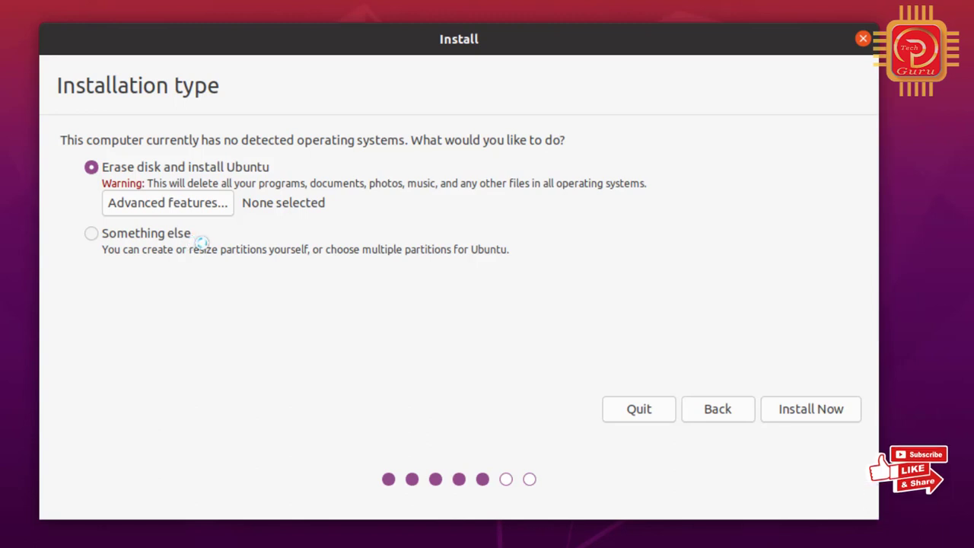
Settle on Erase disk and install Ubuntu instead of Something else, then choose Install Now.
{"action": "left_click", "coordinate": [93, 234]}
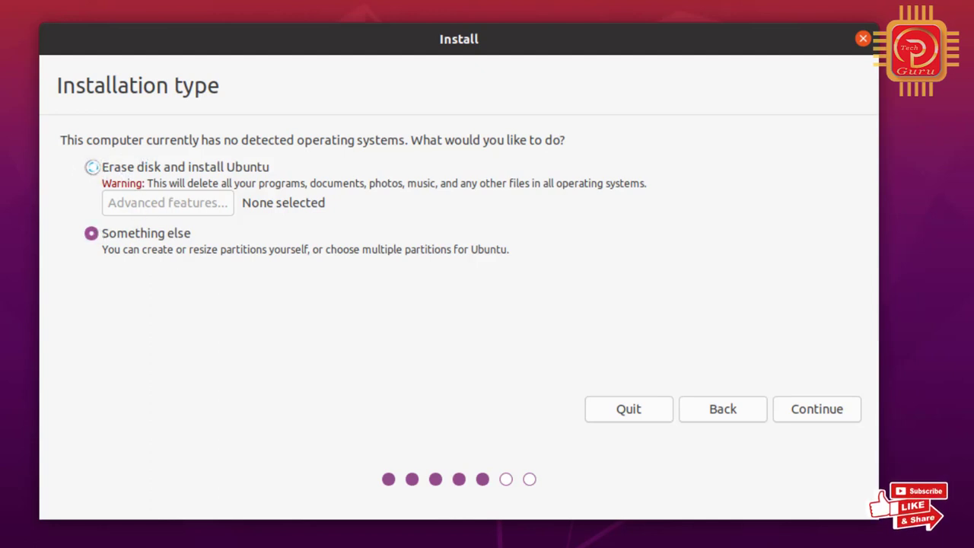
{"action": "left_click", "coordinate": [91, 166]}
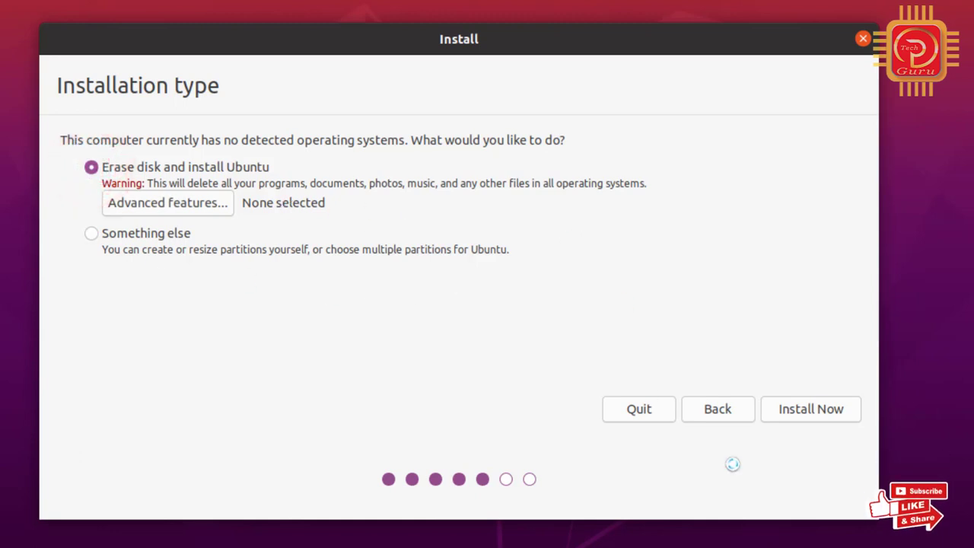
{"action": "left_click", "coordinate": [792, 412]}
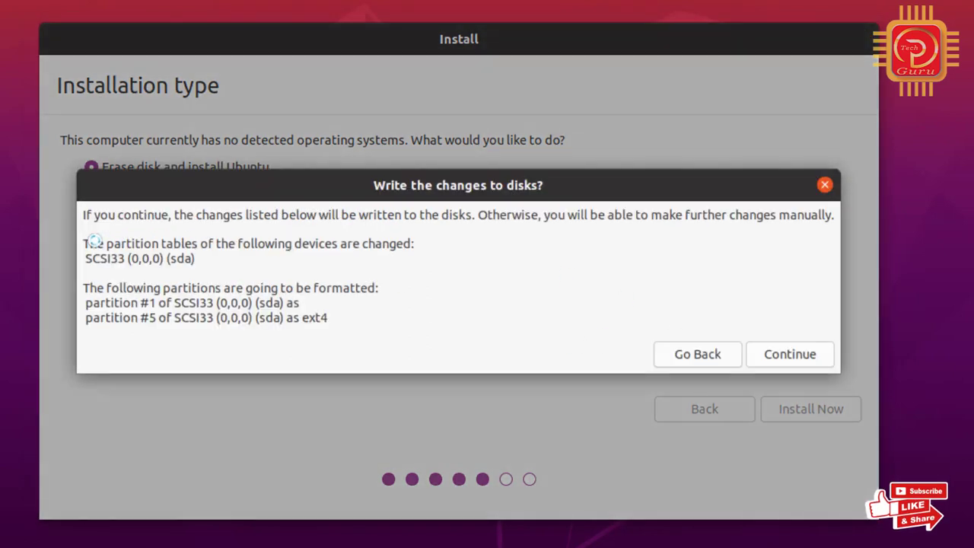
Confirm writing the sda partition changes and keep Kolkata as the time zone.
{"action": "left_click", "coordinate": [615, 195]}
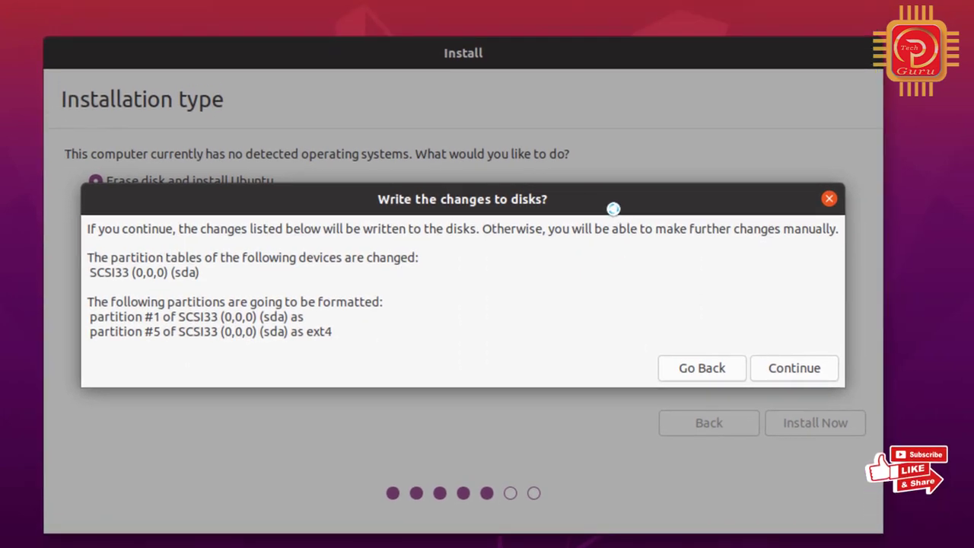
{"action": "left_click", "coordinate": [781, 368]}
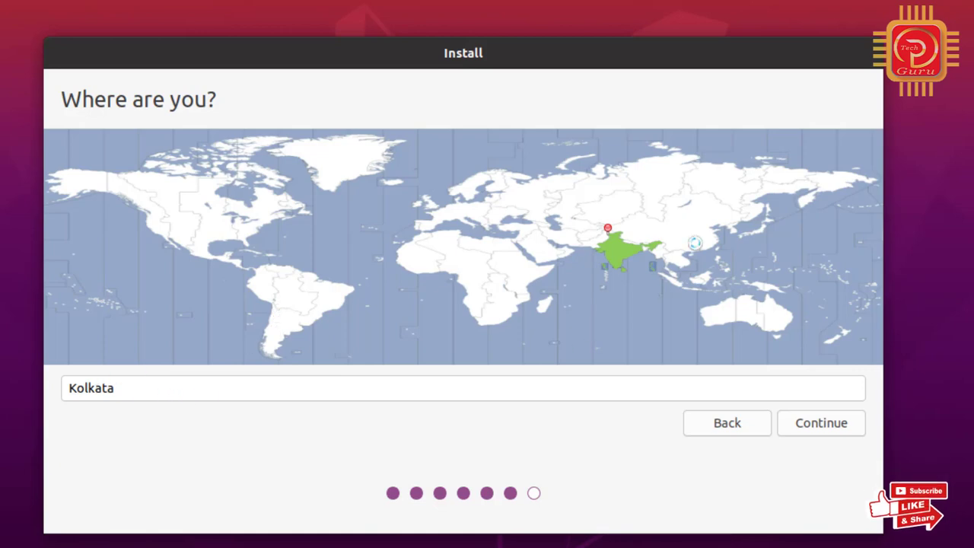
{"action": "left_click", "coordinate": [823, 425]}
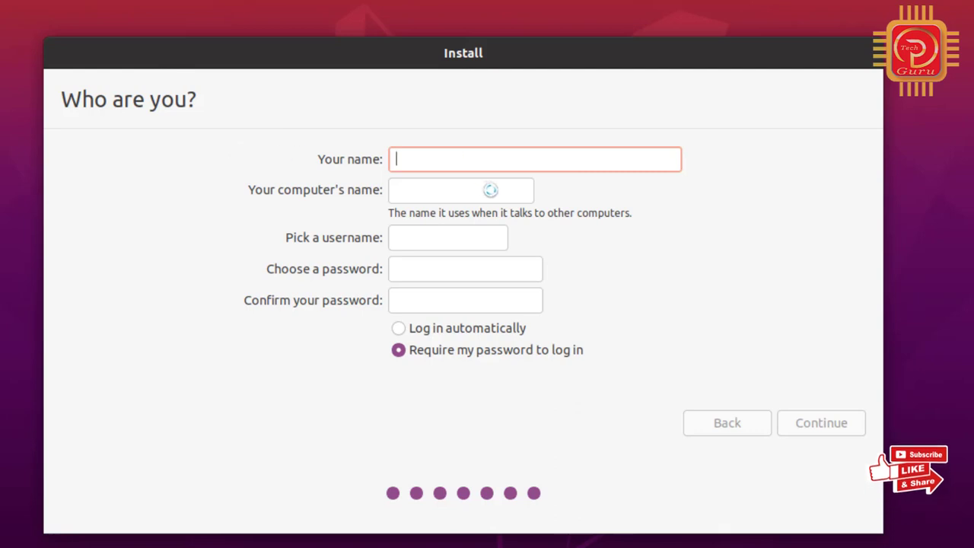
Enter the user's full name and a password twice on Who are you?, then continue.
{"action": "left_click", "coordinate": [456, 162]}
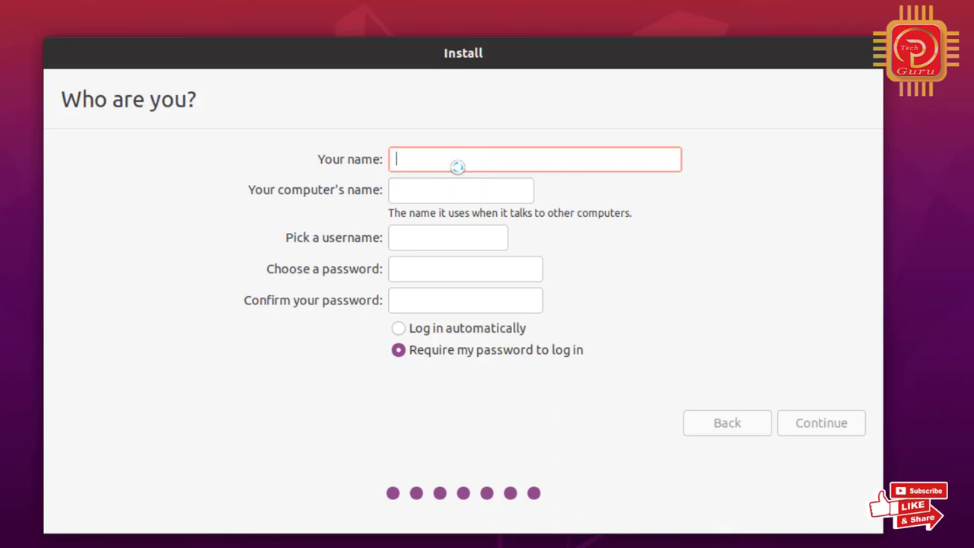
{"action": "type", "text": "pal tech"}
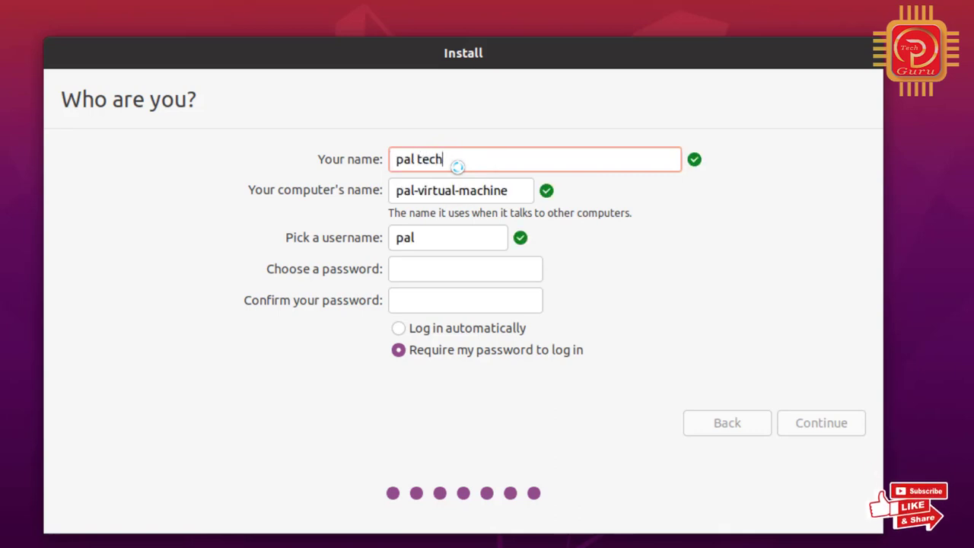
{"action": "type", "text": " guru"}
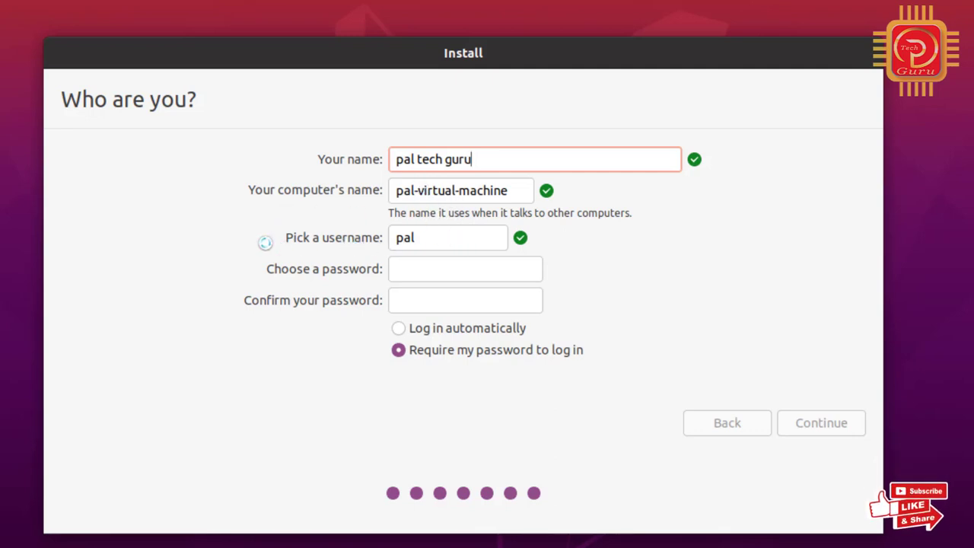
{"action": "left_click", "coordinate": [438, 271]}
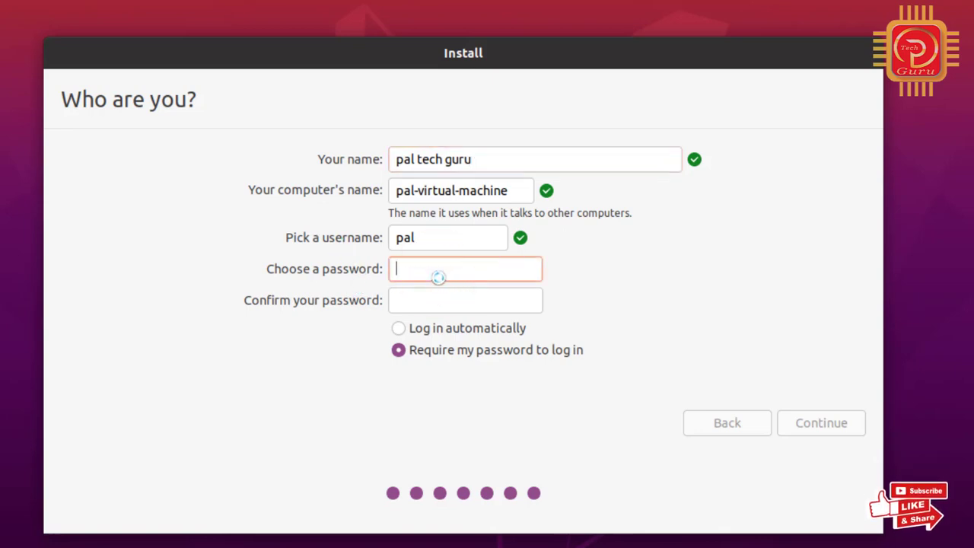
{"action": "type", "text": "pa"}
{"action": "key", "text": "BackSpace"}
{"action": "key", "text": "BackSpace"}
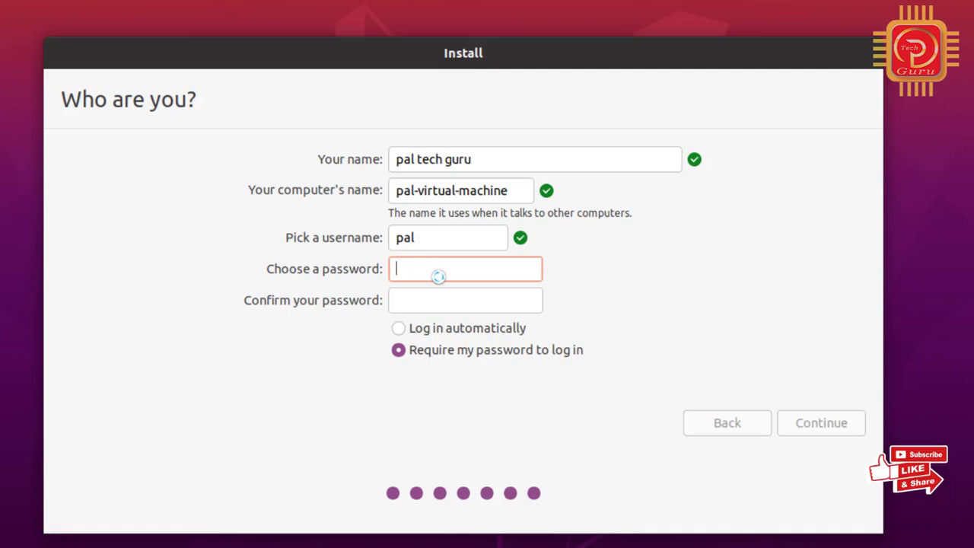
{"action": "type", "text": "1234"}
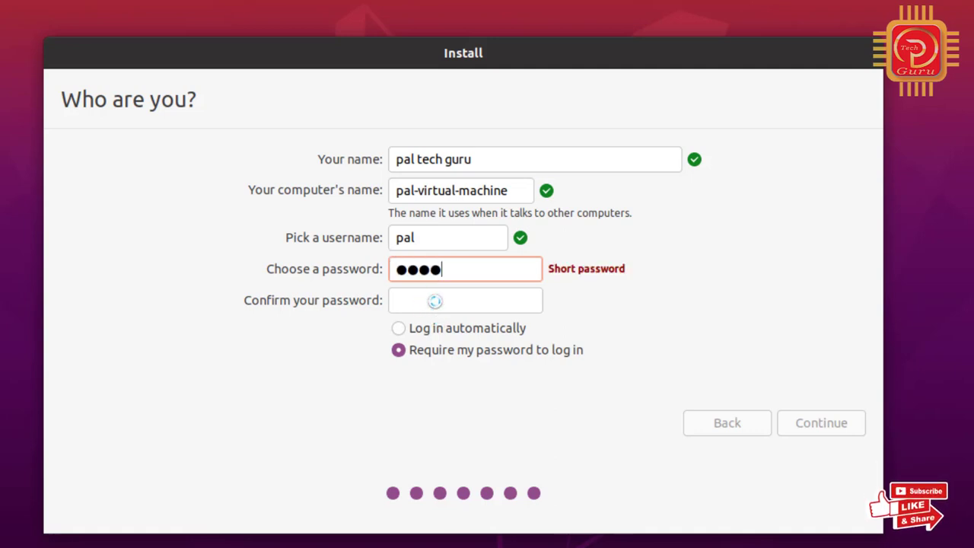
{"action": "left_click", "coordinate": [435, 302]}
{"action": "type", "text": "12"}
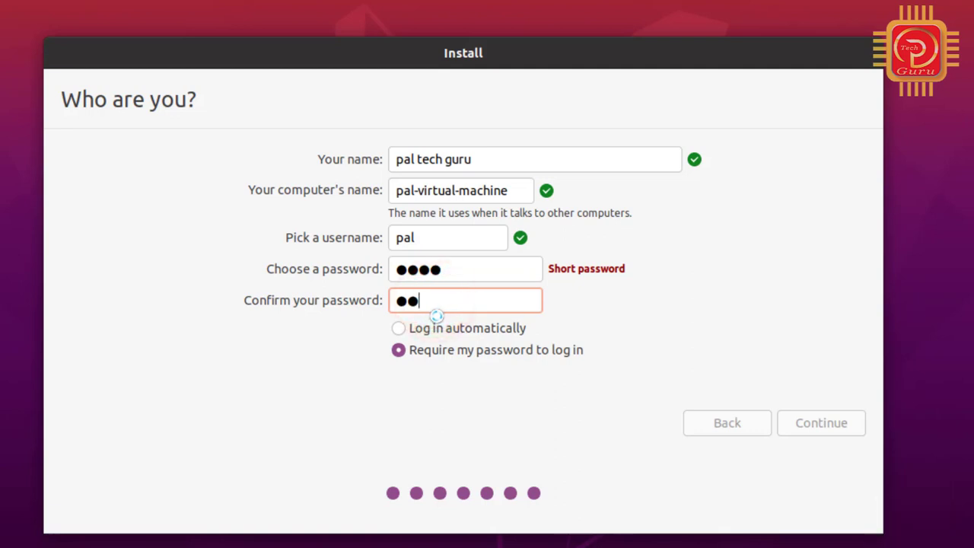
{"action": "type", "text": "34"}
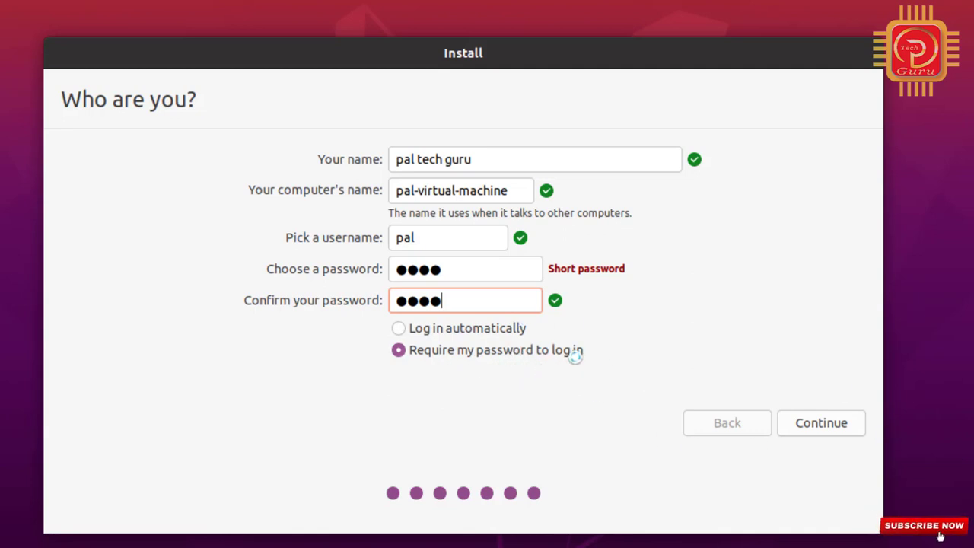
{"action": "left_click", "coordinate": [800, 423]}
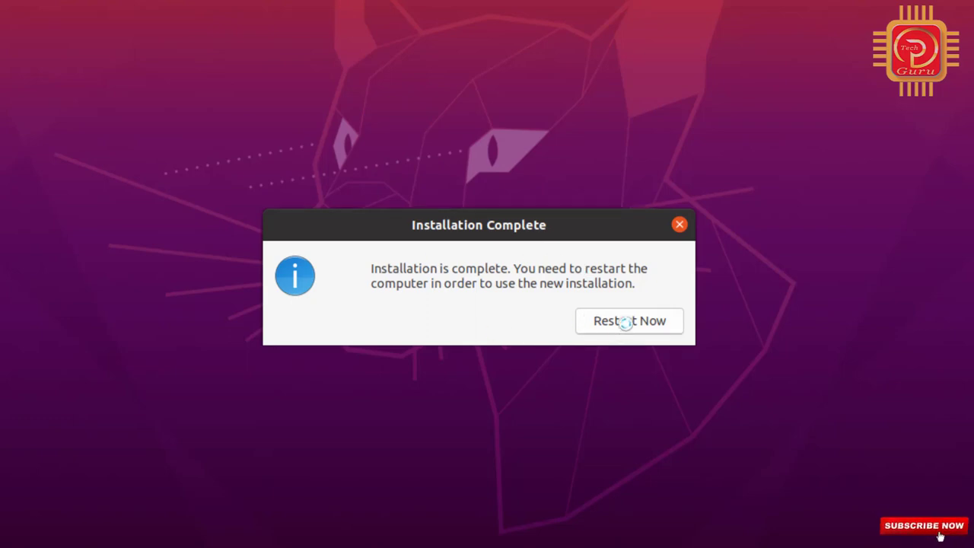
Choose Restart Now once the Installation Complete dialog appears.
{"action": "left_click", "coordinate": [625, 322]}
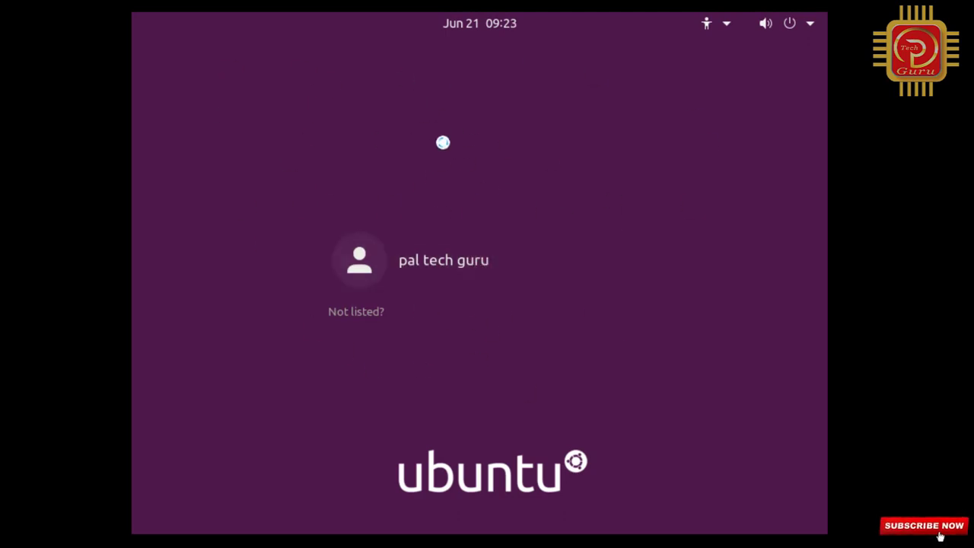
Select the new user account on the login screen and sign in with its password.
{"action": "left_click", "coordinate": [471, 264]}
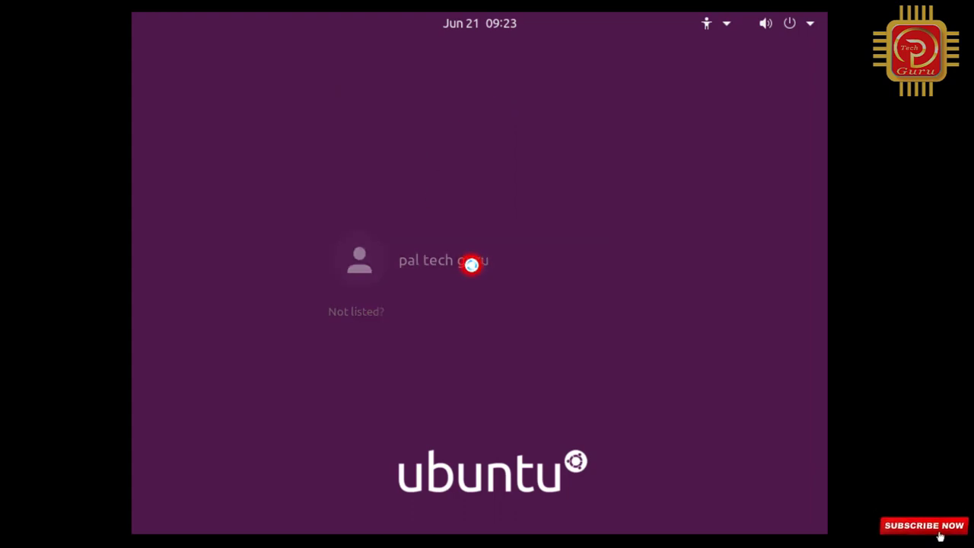
{"action": "left_click", "coordinate": [430, 329]}
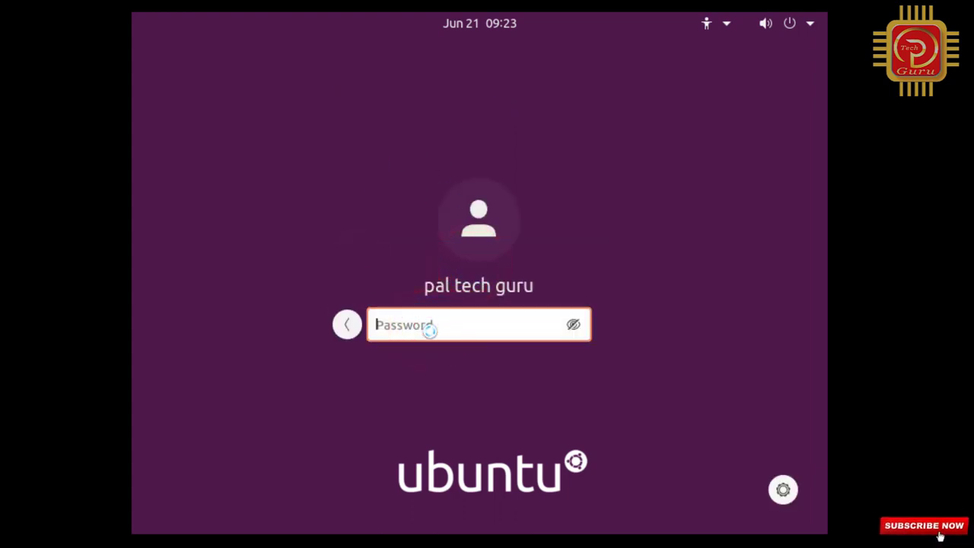
{"action": "type", "text": "****"}
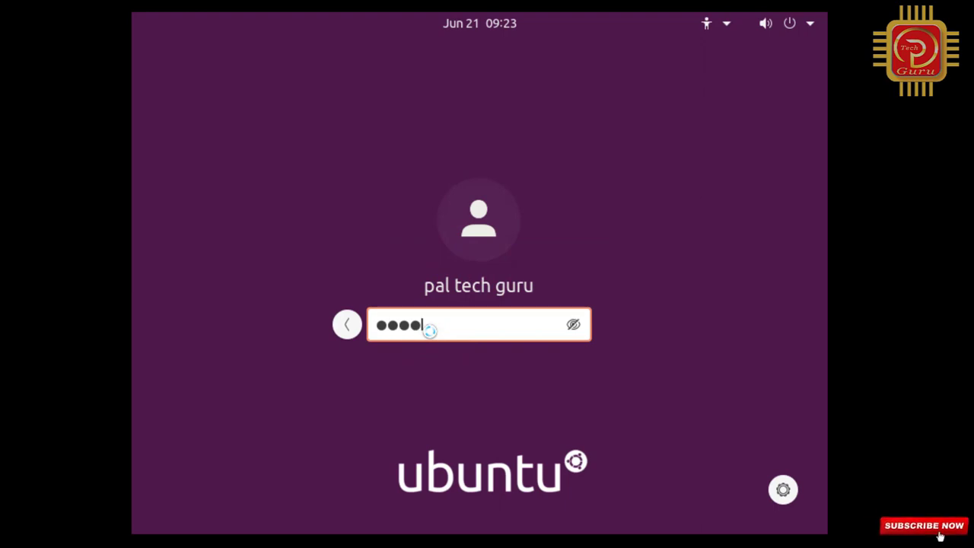
{"action": "key", "text": "Return"}
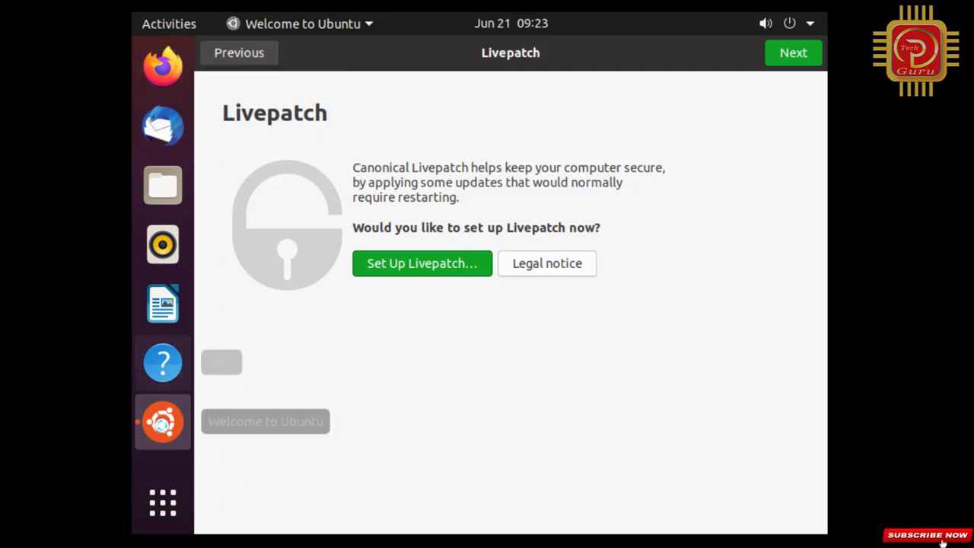
Skip Livepatch, choose 'No, don't send system info', keep privacy defaults, and finish with Done.
{"action": "left_click", "coordinate": [803, 54]}
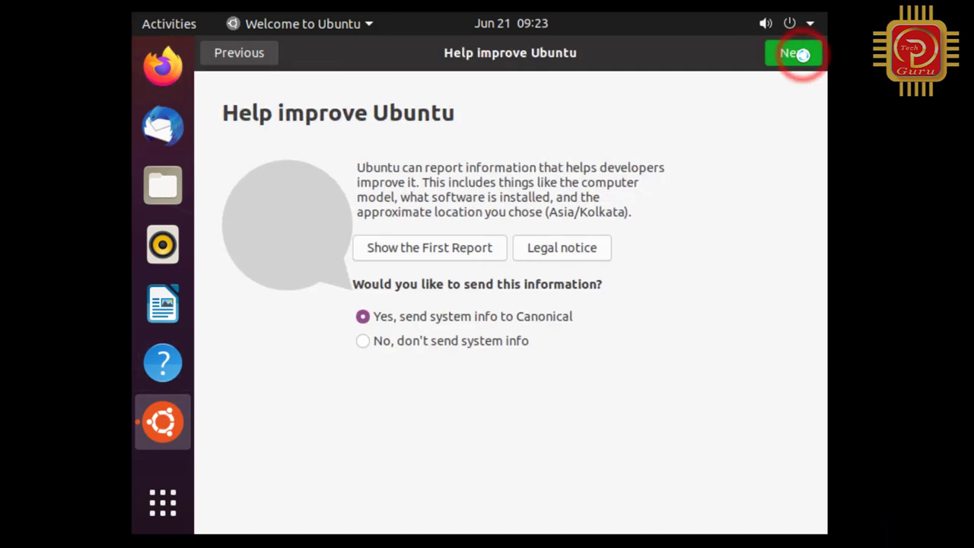
{"action": "left_click", "coordinate": [364, 342]}
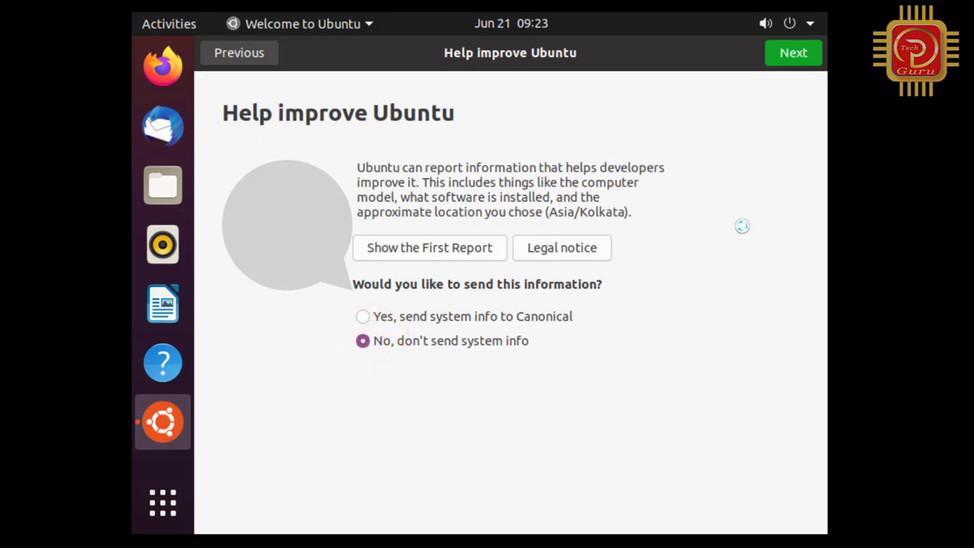
{"action": "left_click", "coordinate": [806, 55]}
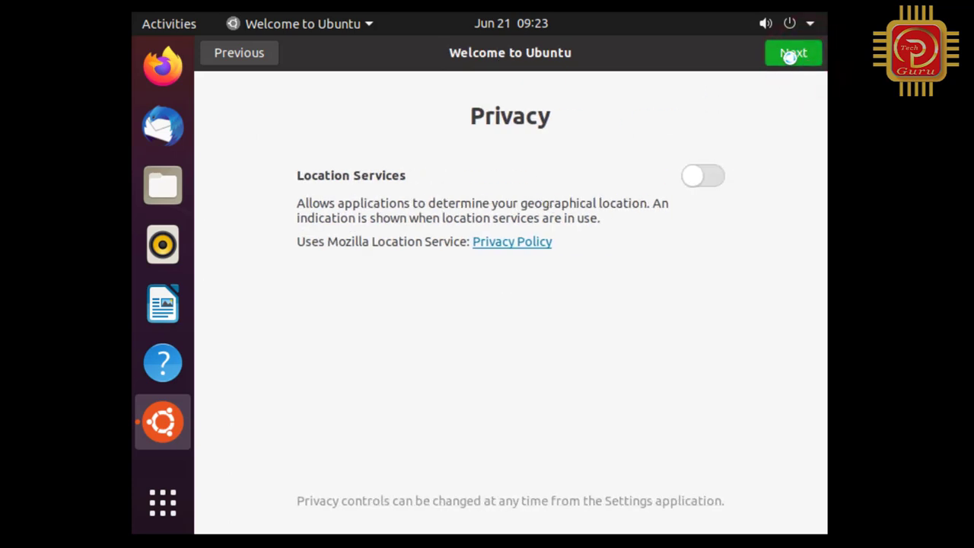
{"action": "left_click", "coordinate": [792, 57]}
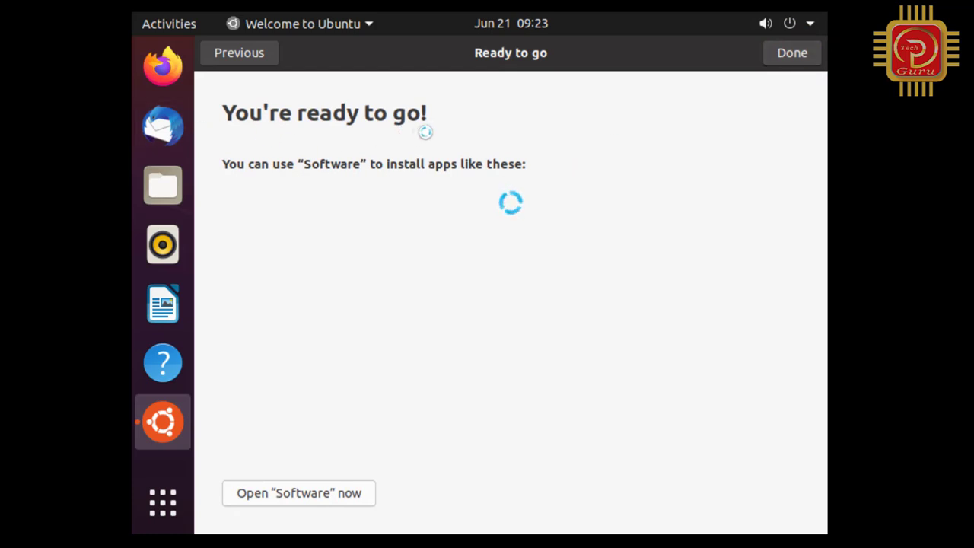
{"action": "left_click", "coordinate": [789, 52]}
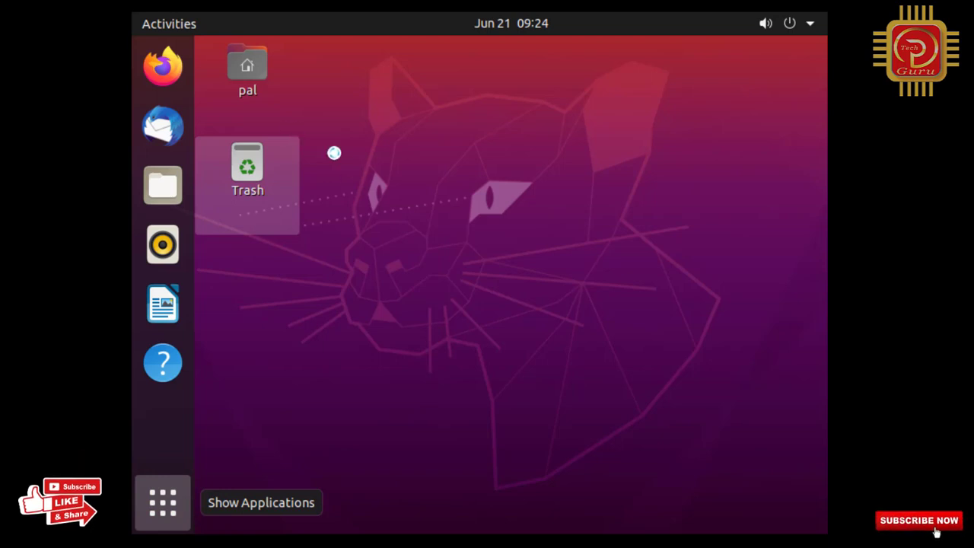
{"action": "left_click", "coordinate": [182, 500]}
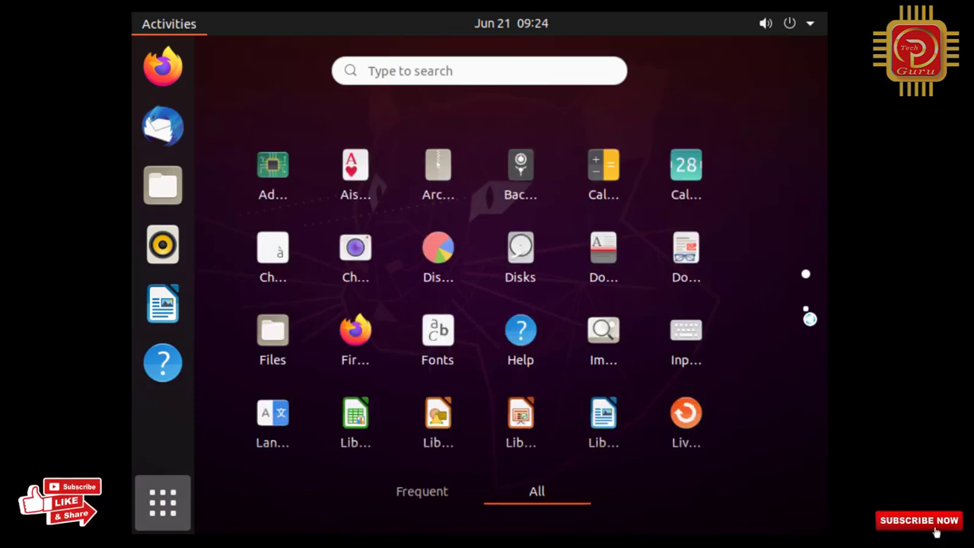
{"action": "left_click", "coordinate": [808, 309]}
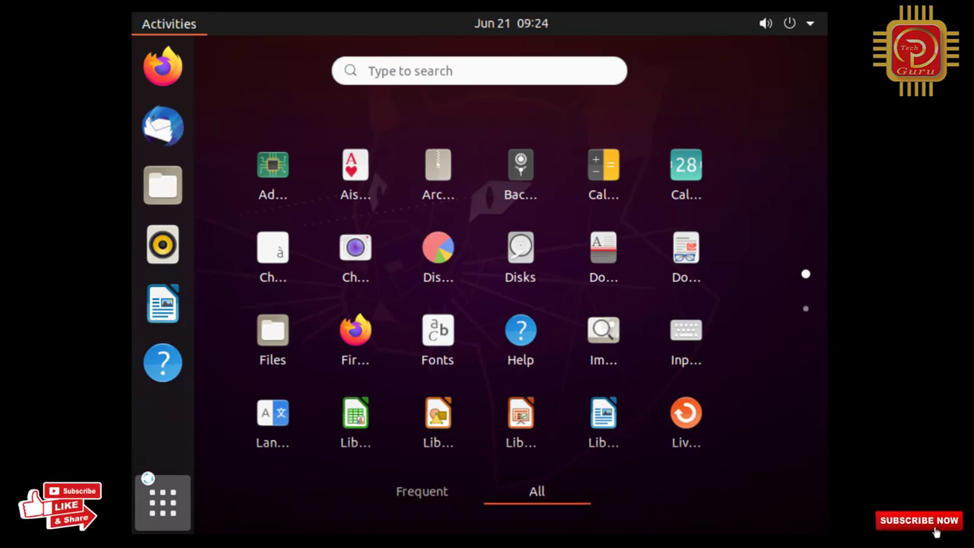
{"action": "left_click", "coordinate": [171, 506]}
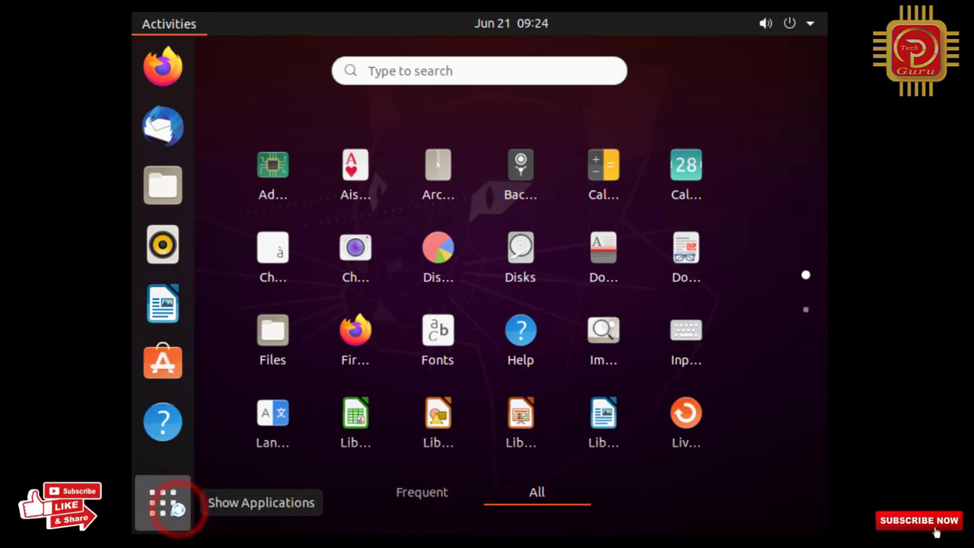
{"action": "left_click", "coordinate": [470, 107]}
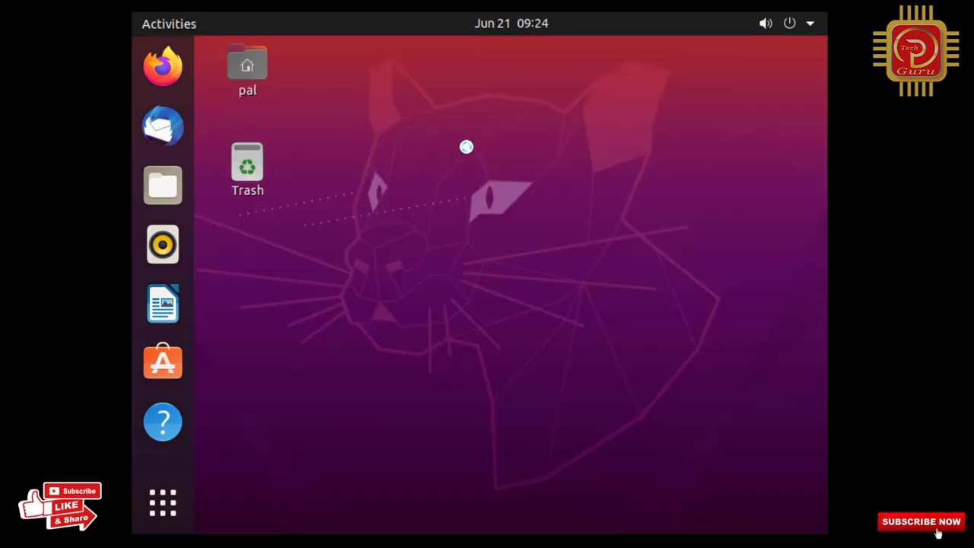
{"action": "left_click", "coordinate": [350, 68]}
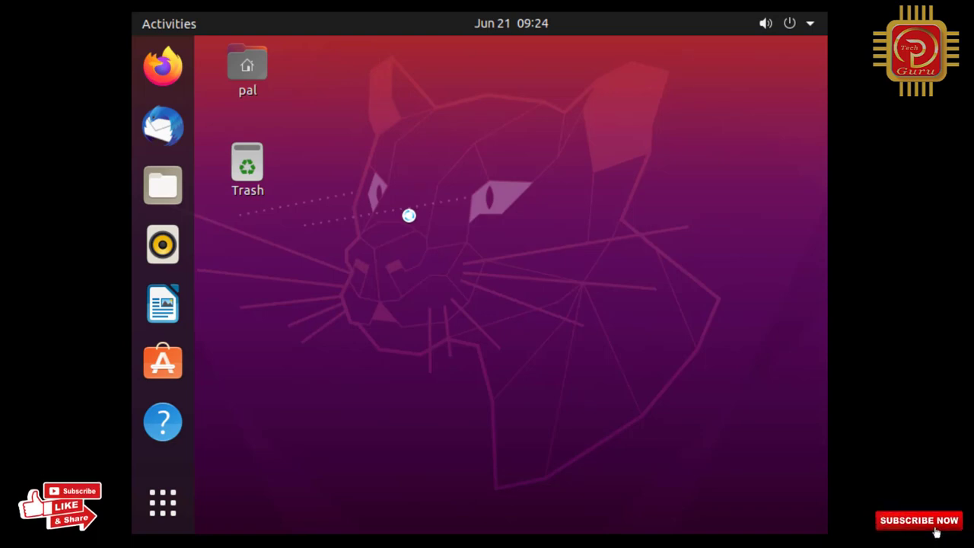
Open a terminal with Ctrl+Alt+T and highlight the prompt's username, machine name and sudo message.
{"action": "key", "text": "ctrl+alt+t"}
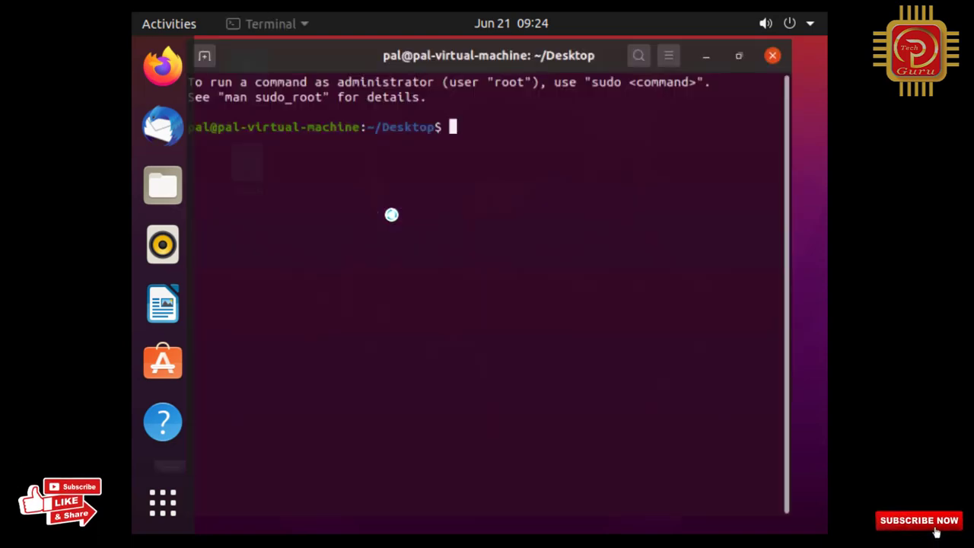
{"action": "left_click", "coordinate": [212, 126]}
{"action": "left_click_drag", "start_coordinate": [212, 126], "coordinate": [195, 124]}
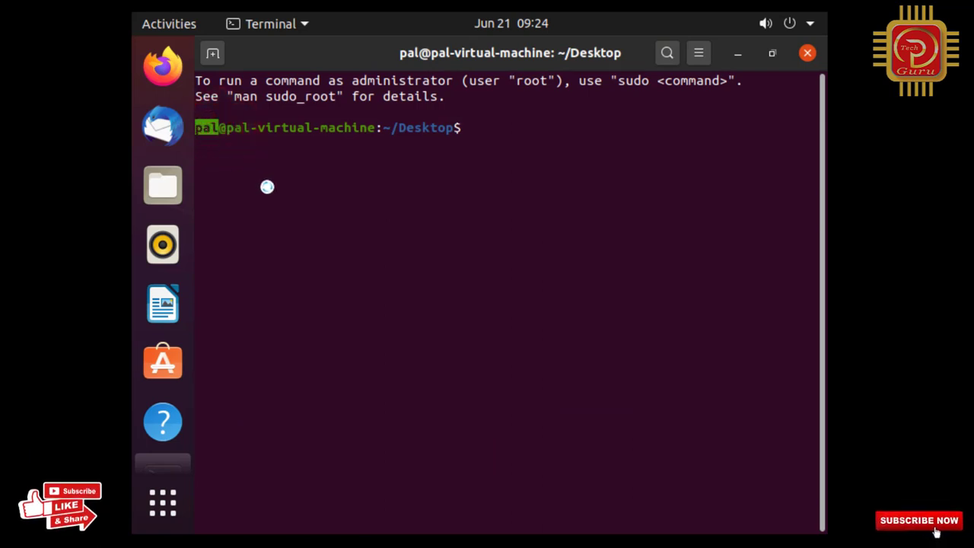
{"action": "left_click", "coordinate": [376, 129]}
{"action": "left_click_drag", "start_coordinate": [328, 123], "coordinate": [230, 127]}
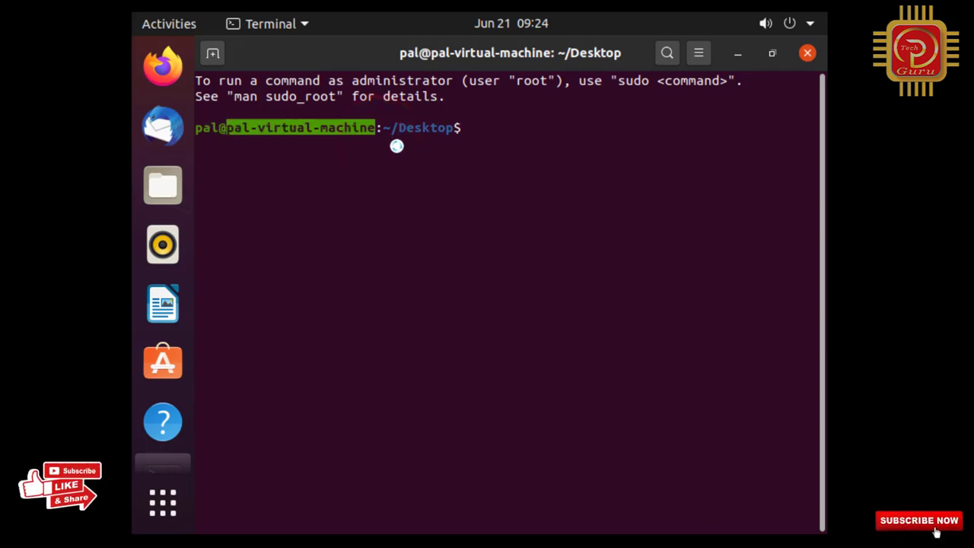
{"action": "left_click", "coordinate": [485, 129]}
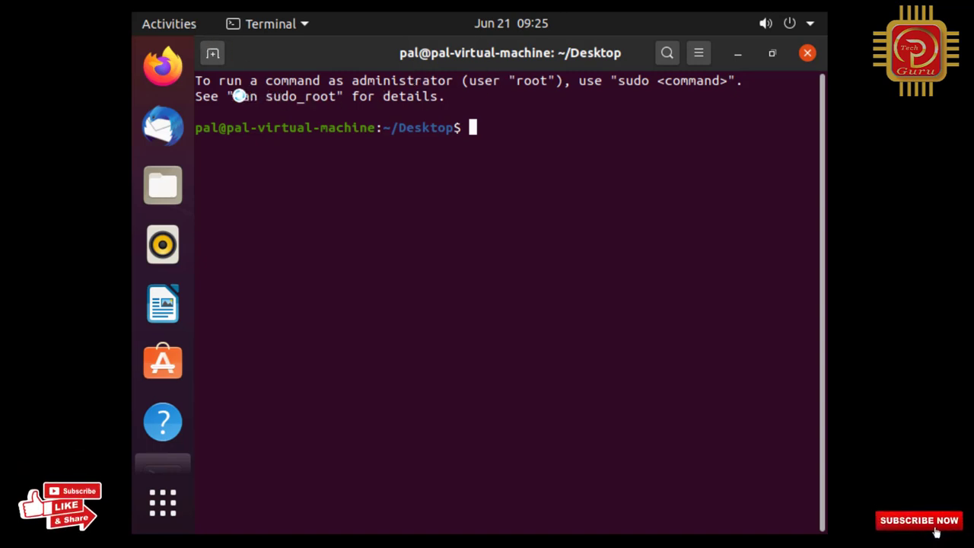
{"action": "left_click_drag", "start_coordinate": [239, 95], "coordinate": [336, 98]}
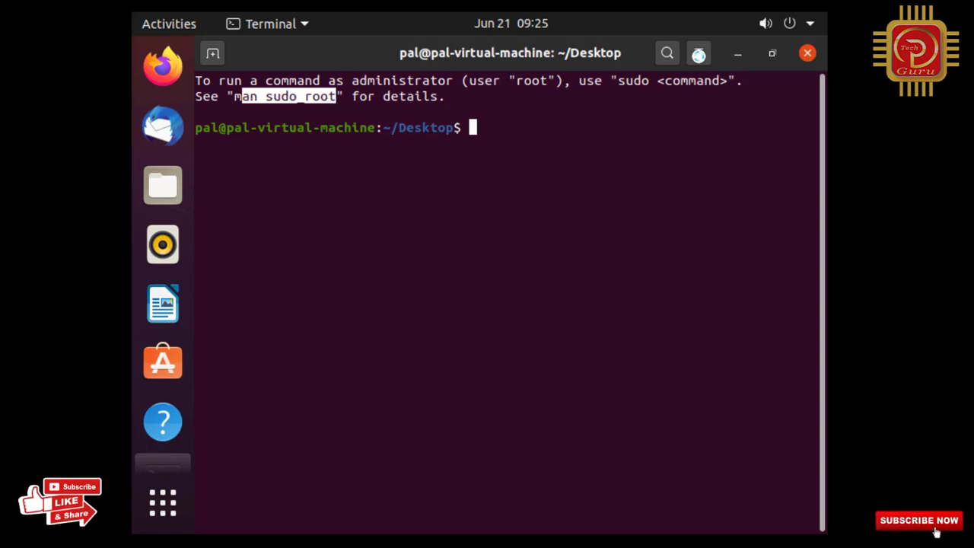
{"action": "triple_click", "coordinate": [473, 84]}
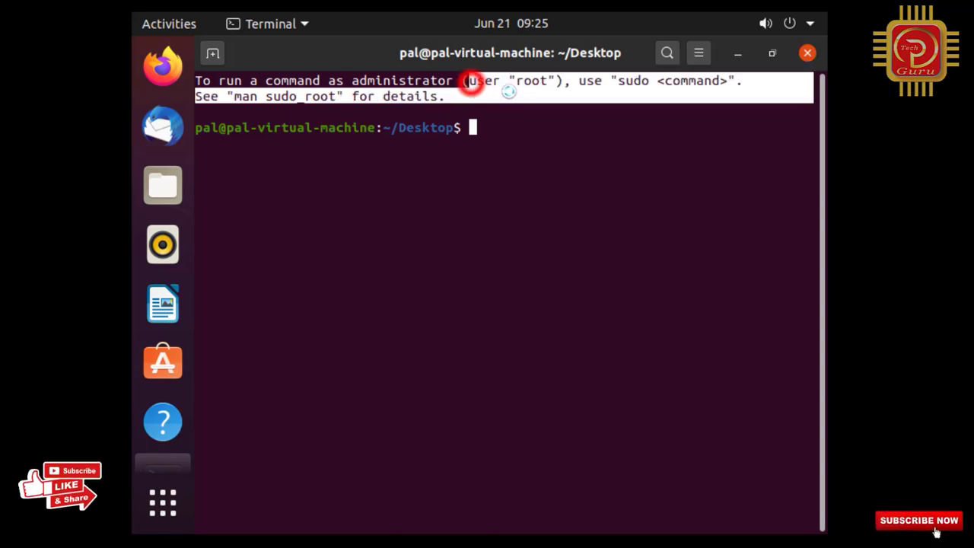
{"action": "left_click", "coordinate": [490, 142]}
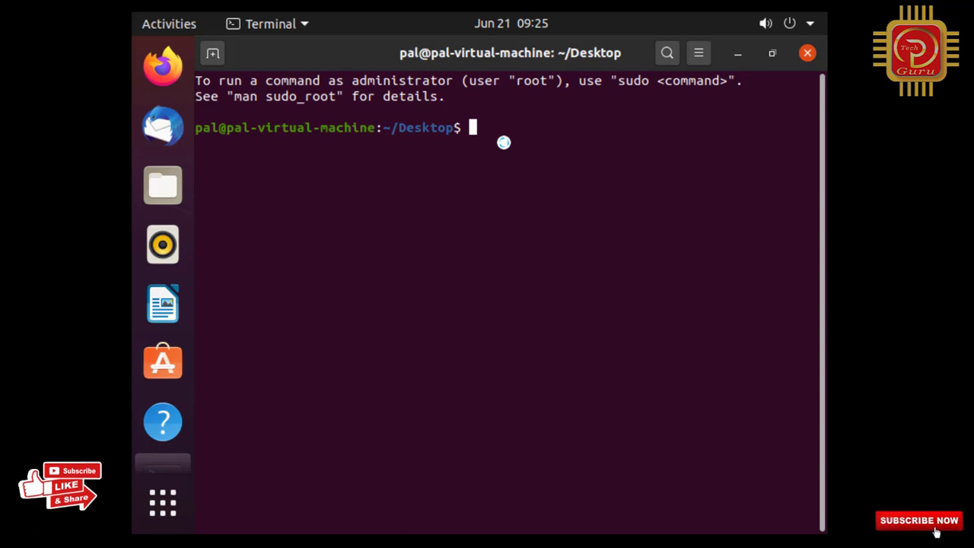
Run whoami and uname -a in the terminal.
{"action": "type", "text": "who"}
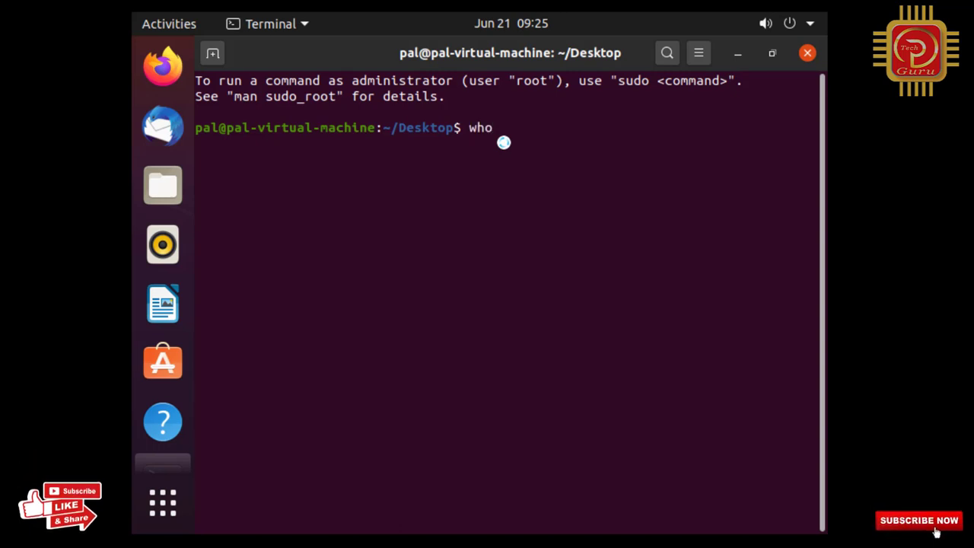
{"action": "type", "text": "ami"}
{"action": "key", "text": "Return"}
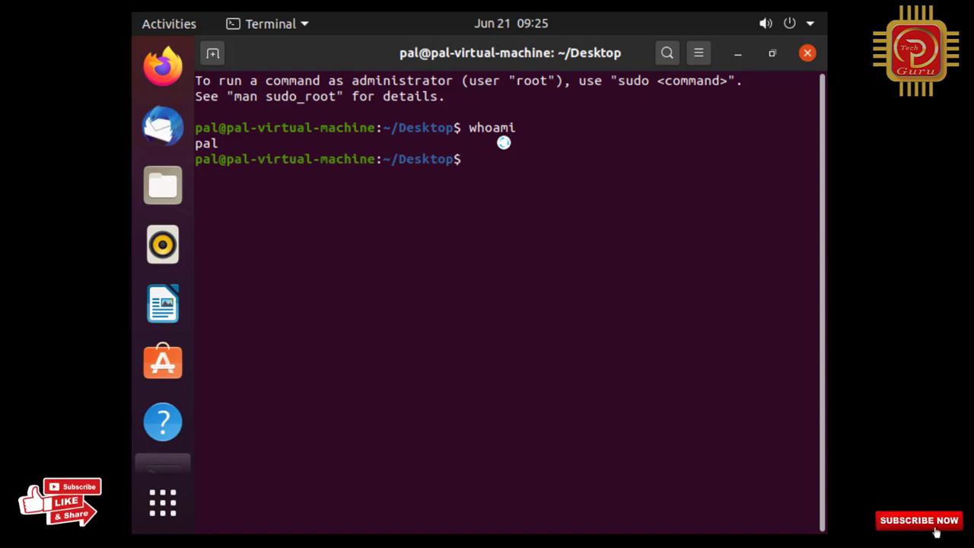
{"action": "type", "text": "s"}
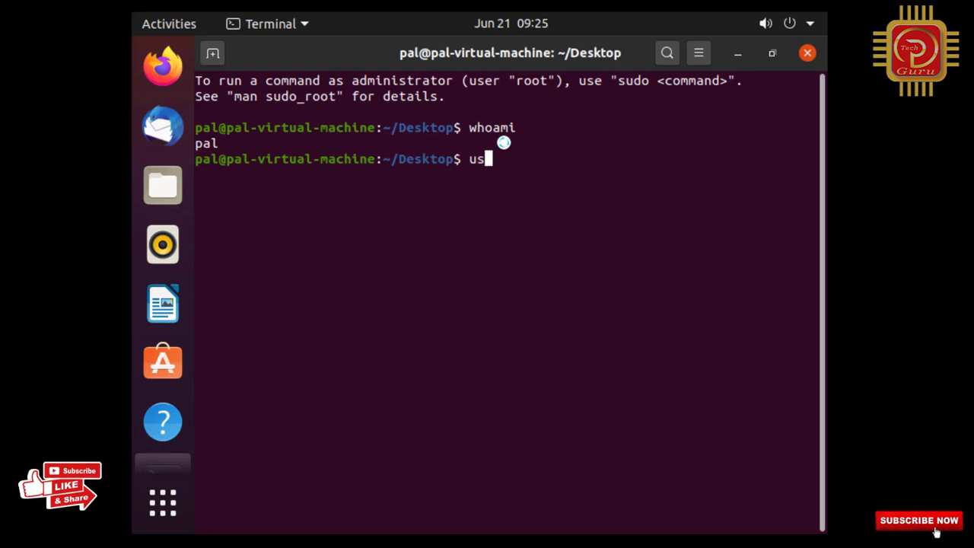
{"action": "type", "text": "ena"}
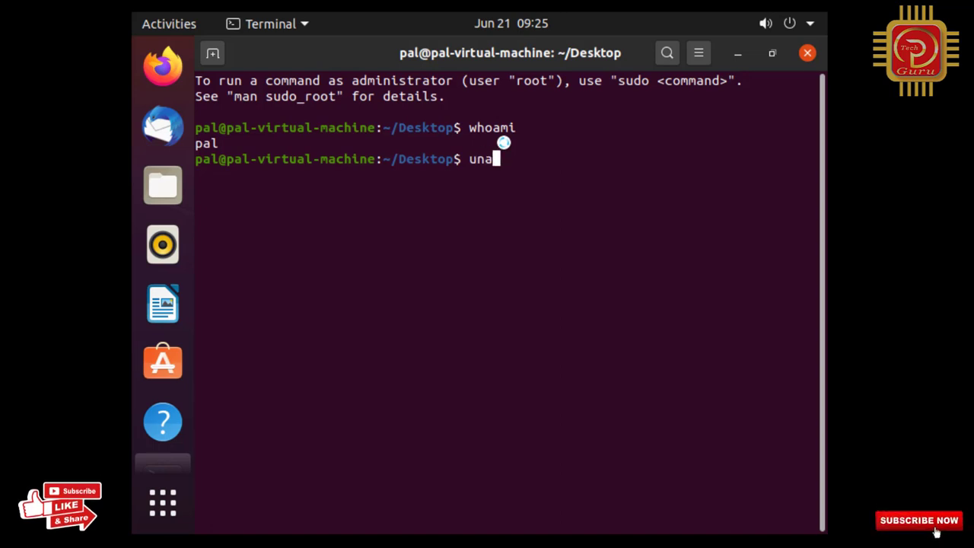
{"action": "type", "text": "me -a"}
{"action": "key", "text": "Return"}
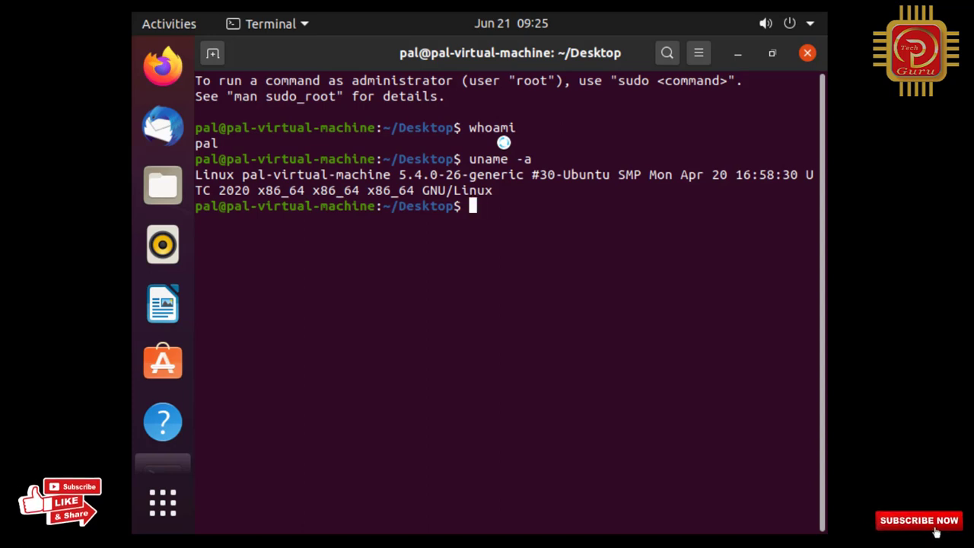